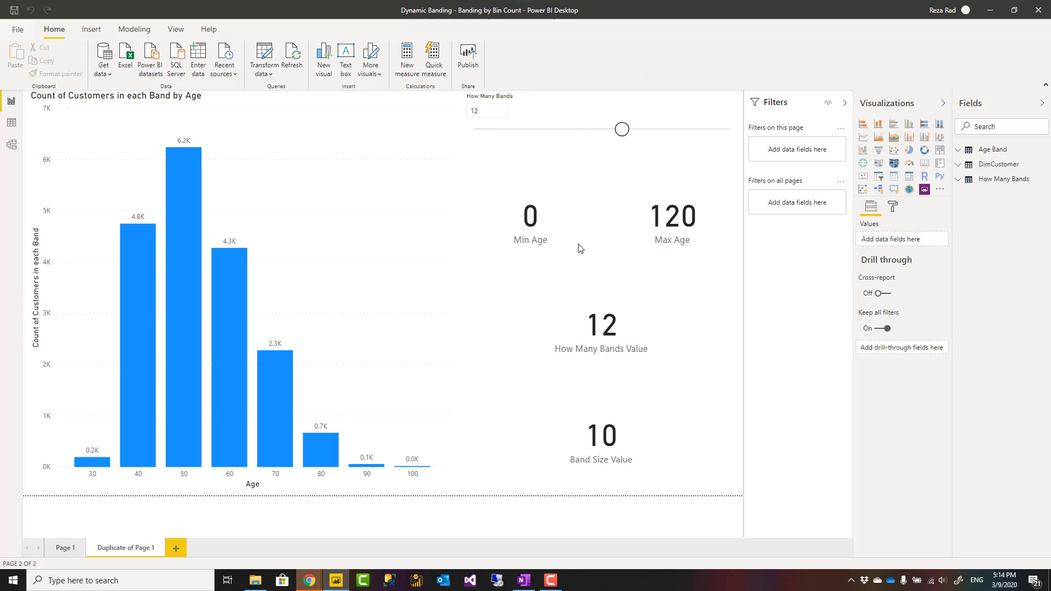
Try several How Many Bands values on the slicer, settling on 7 bands of 17 years.
click(567, 105)
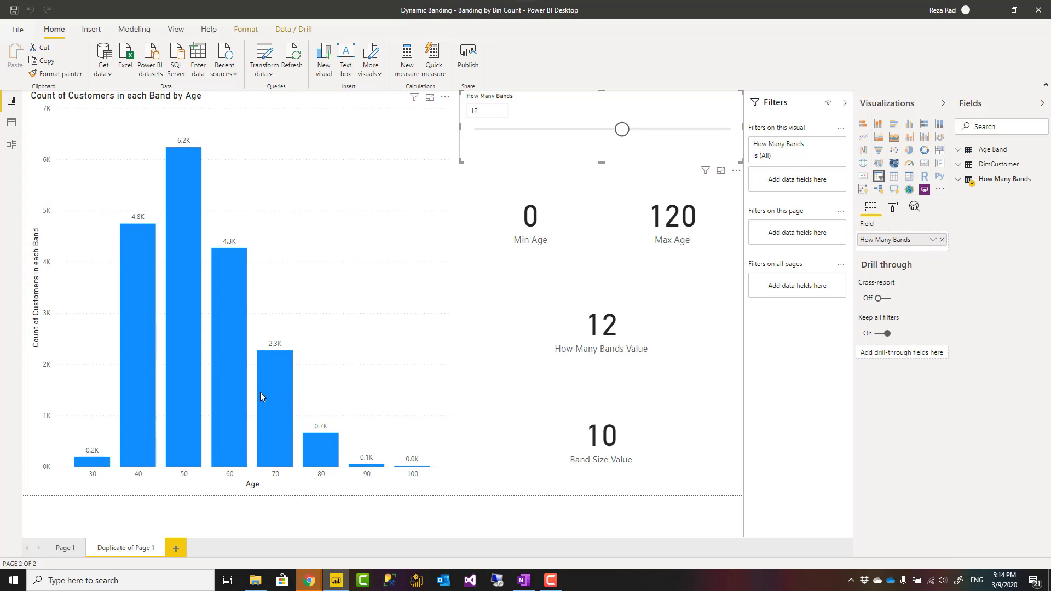
click(328, 253)
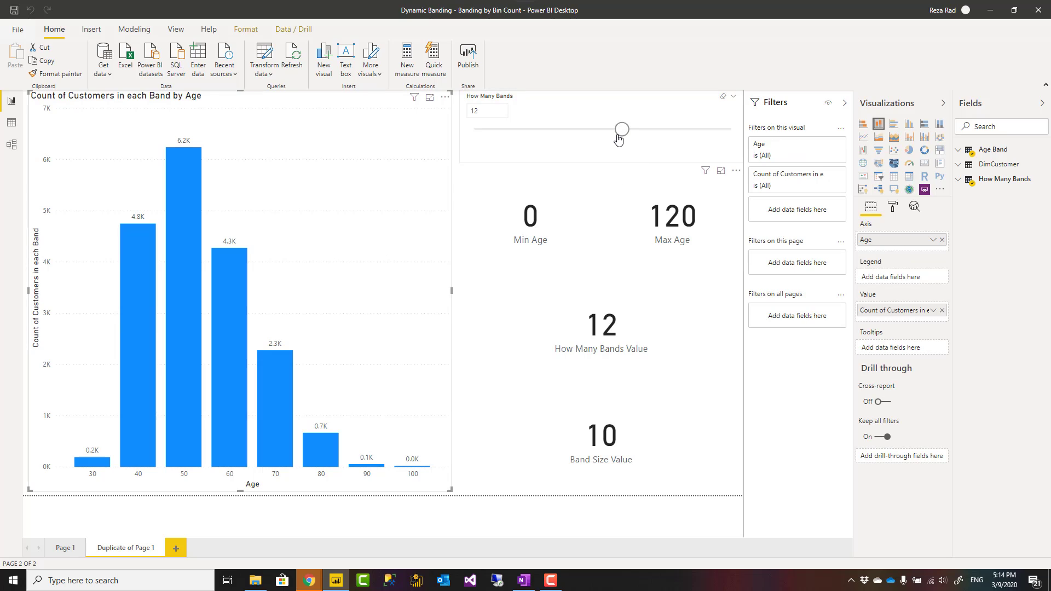
drag(618, 138, 542, 136)
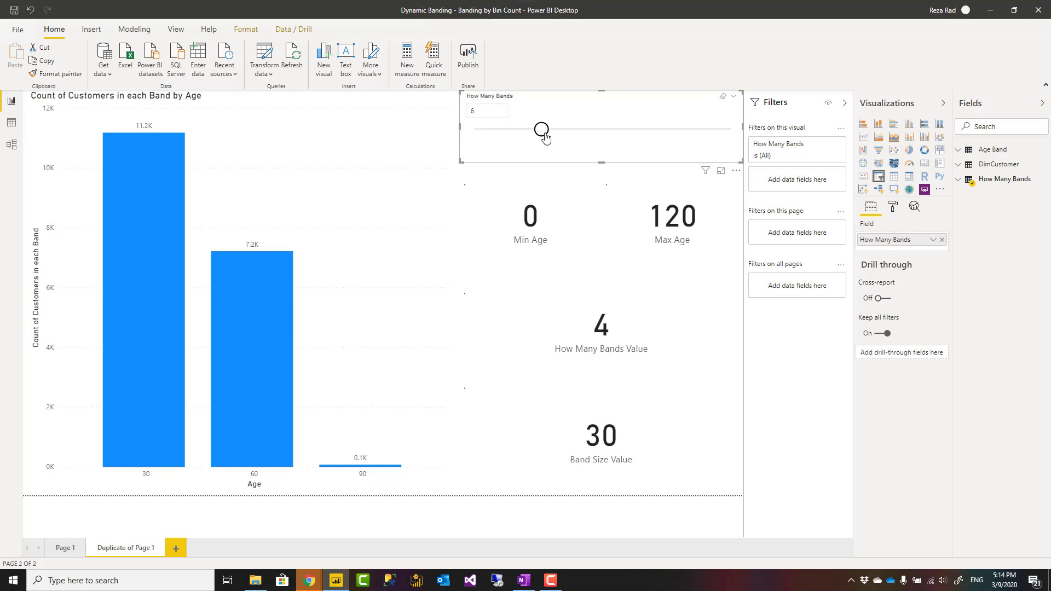
drag(615, 138, 556, 141)
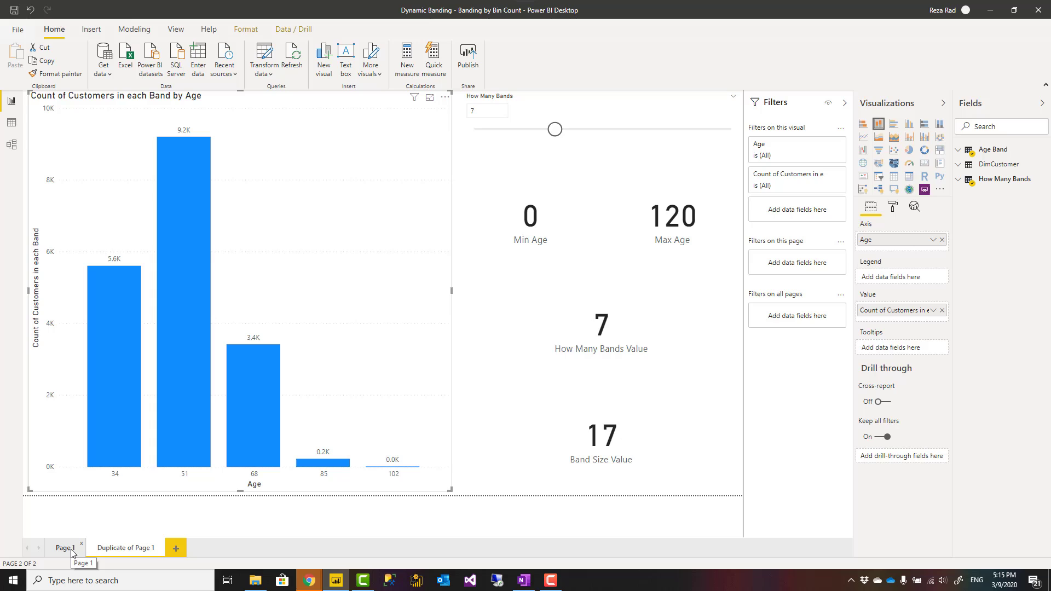
Sort the DimCustomer table by CustomerKey ascending in Data view, then return to report Page 1.
click(11, 124)
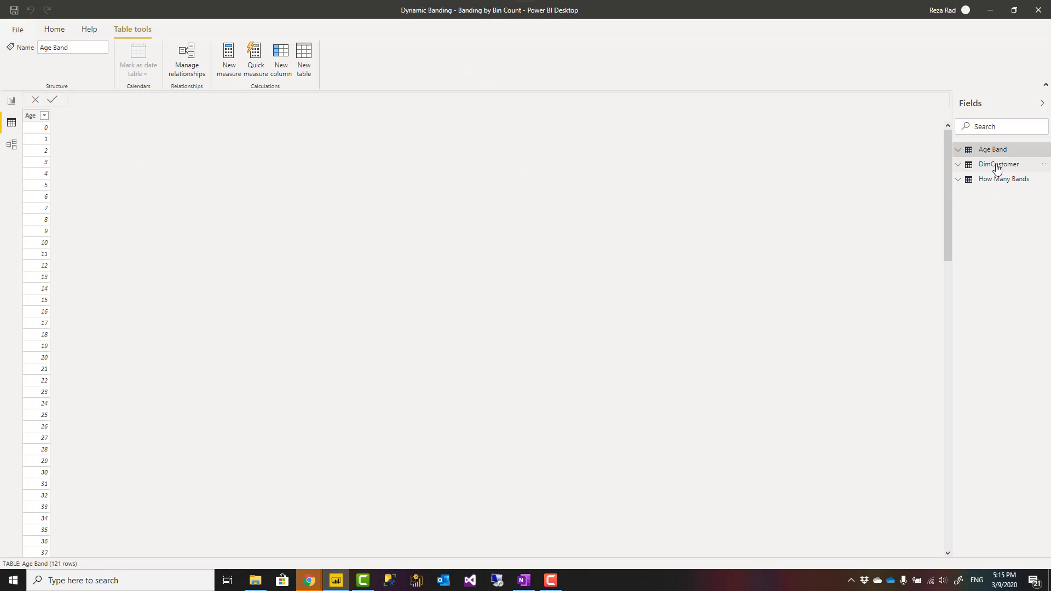
click(996, 167)
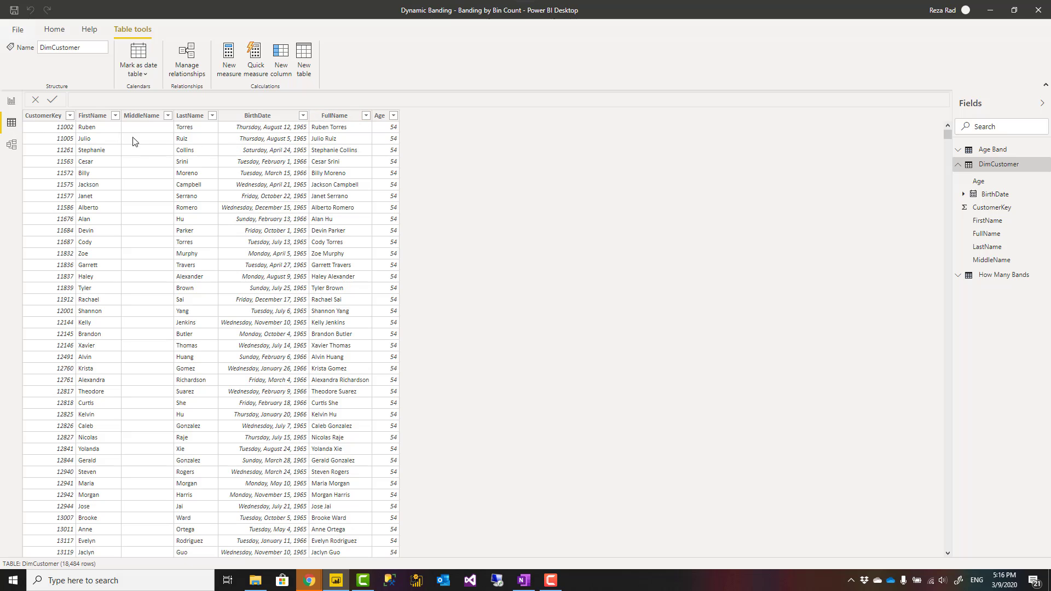
scroll(389, 155, down, 10)
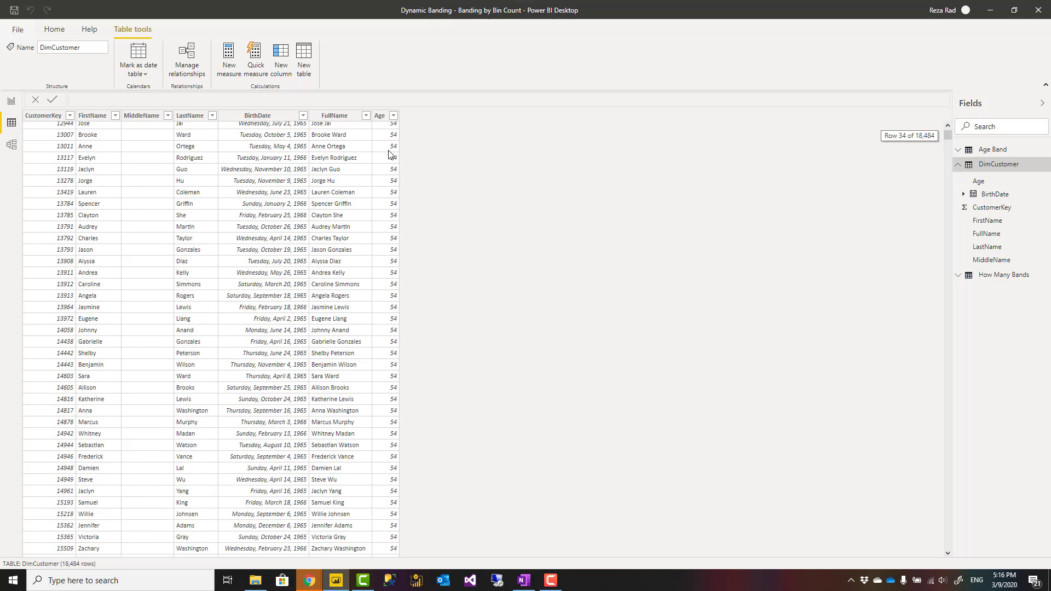
scroll(389, 155, up, 10)
click(66, 117)
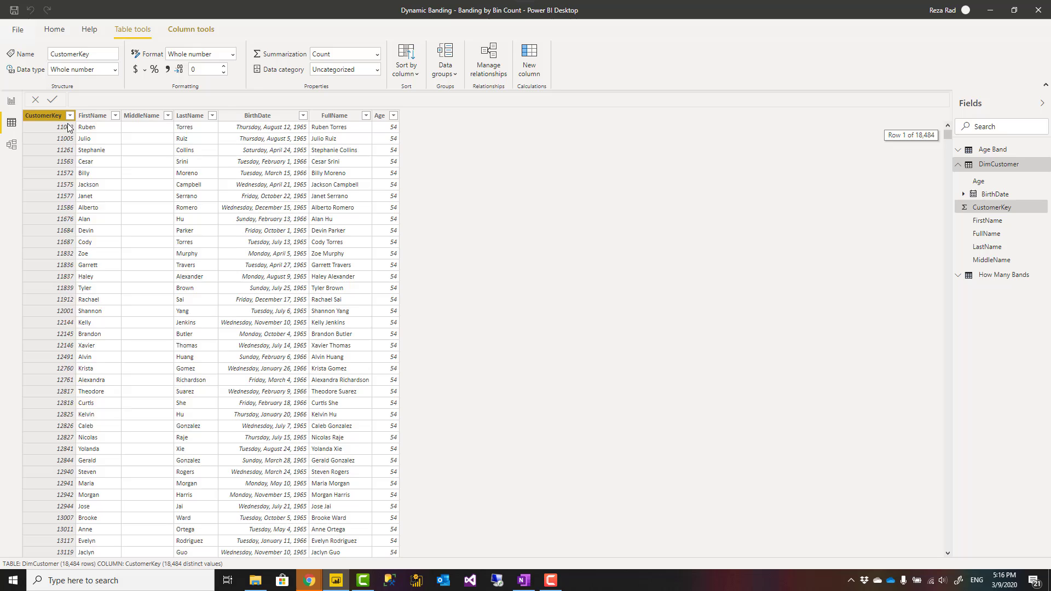
click(69, 115)
click(101, 129)
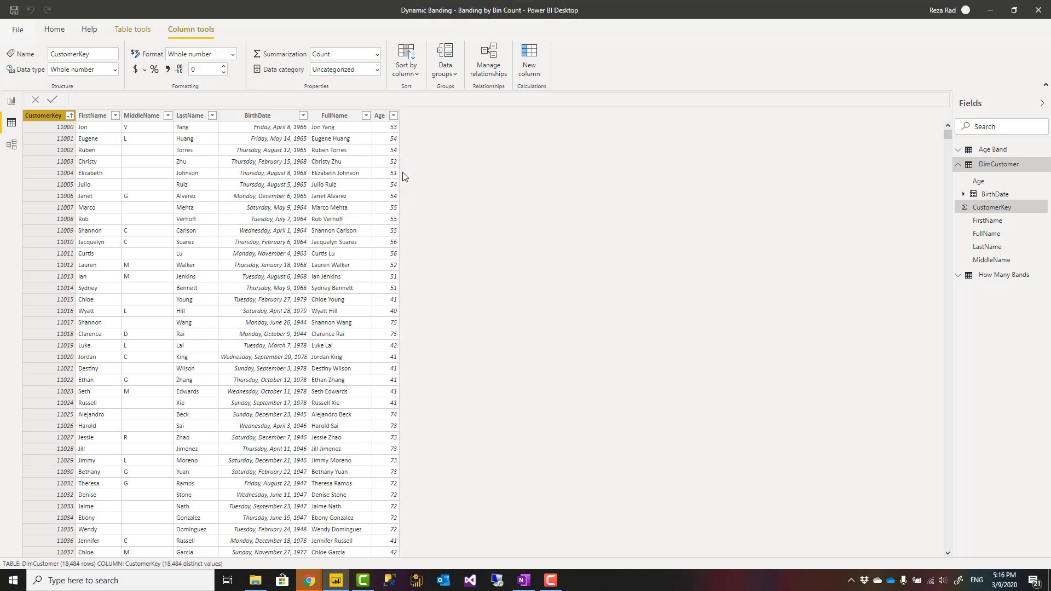
scroll(400, 175, down, 5)
scroll(394, 186, up, 5)
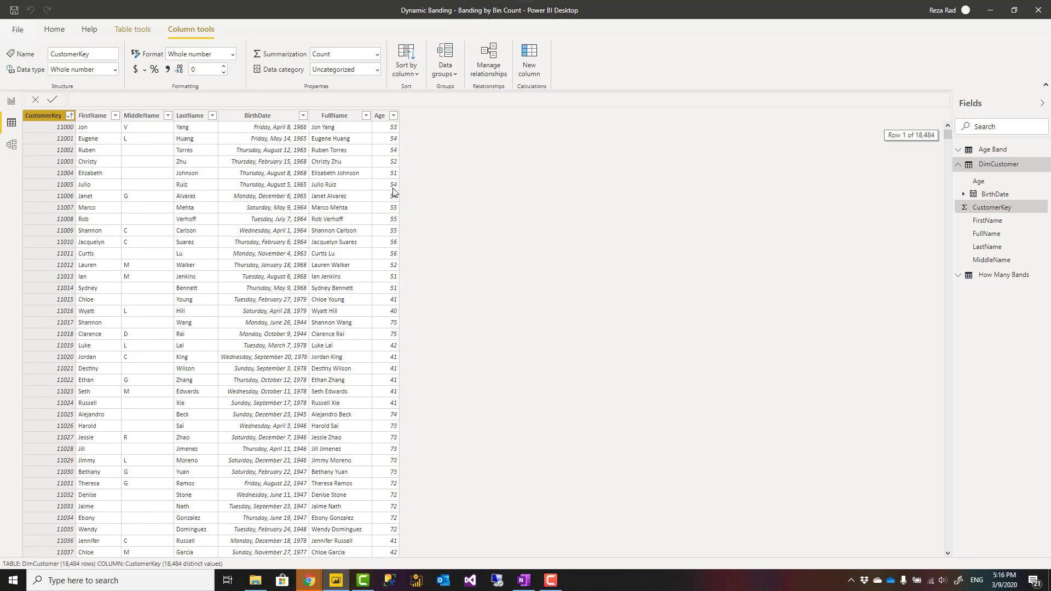
click(12, 103)
click(68, 548)
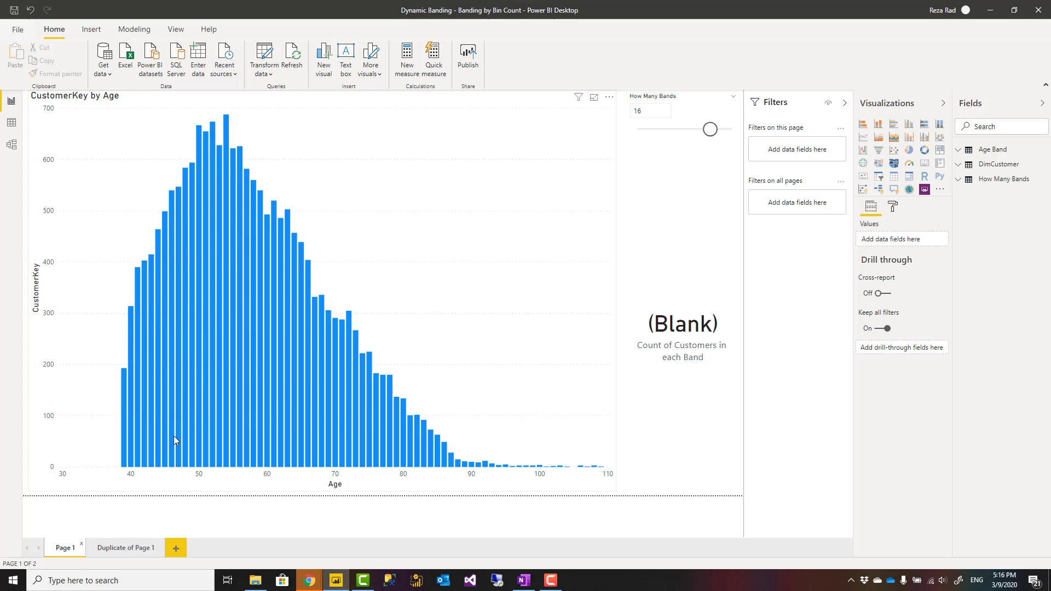
On the Duplicate of Page 1 page, set How Many Bands to 3 for 40-year bands.
mouse_move(201, 442)
click(127, 548)
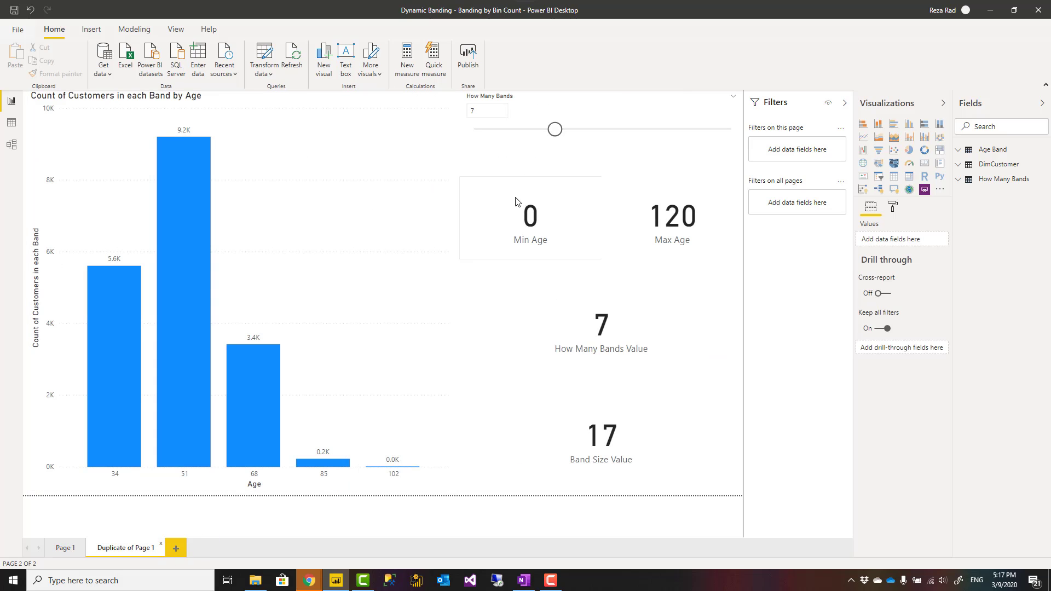
drag(554, 130, 500, 137)
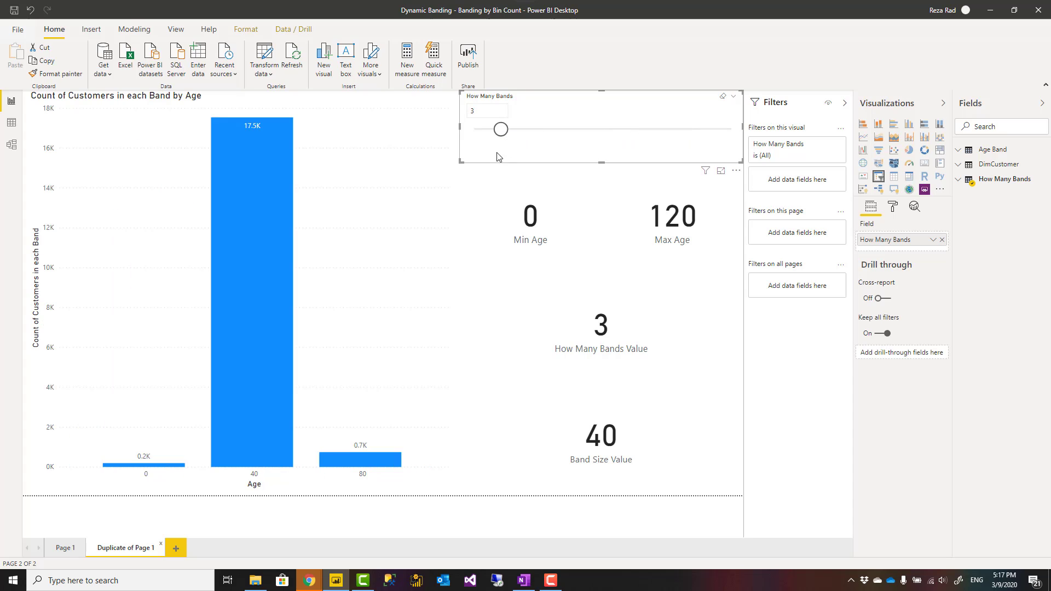
Switch to Data view to list DimCustomer rows with each customer's BirthDate and Age.
click(12, 125)
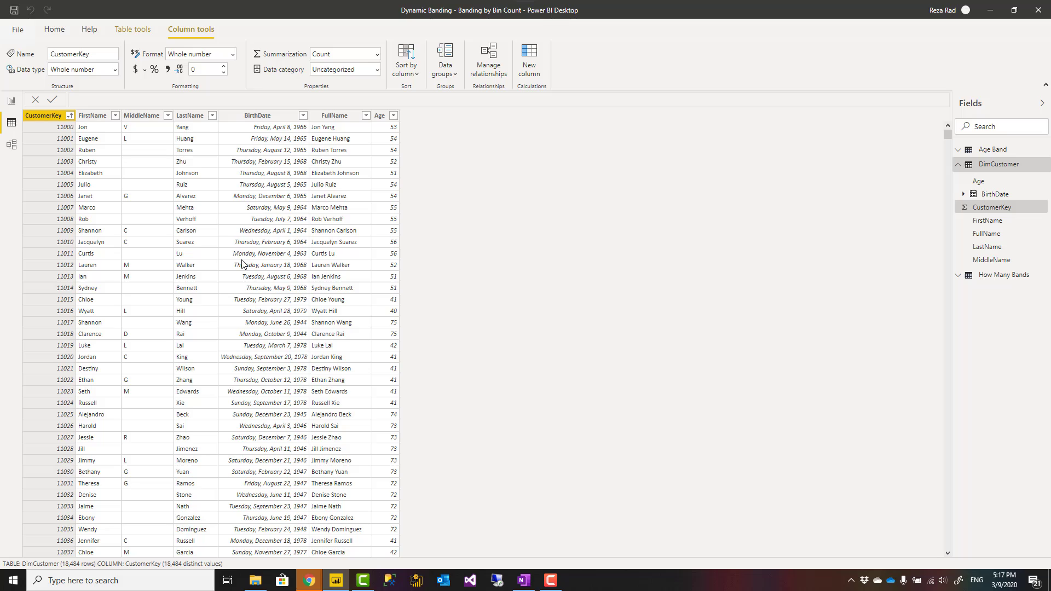
Show the Age Band table and its GENERATESERIES(0,120,1) formula.
click(994, 154)
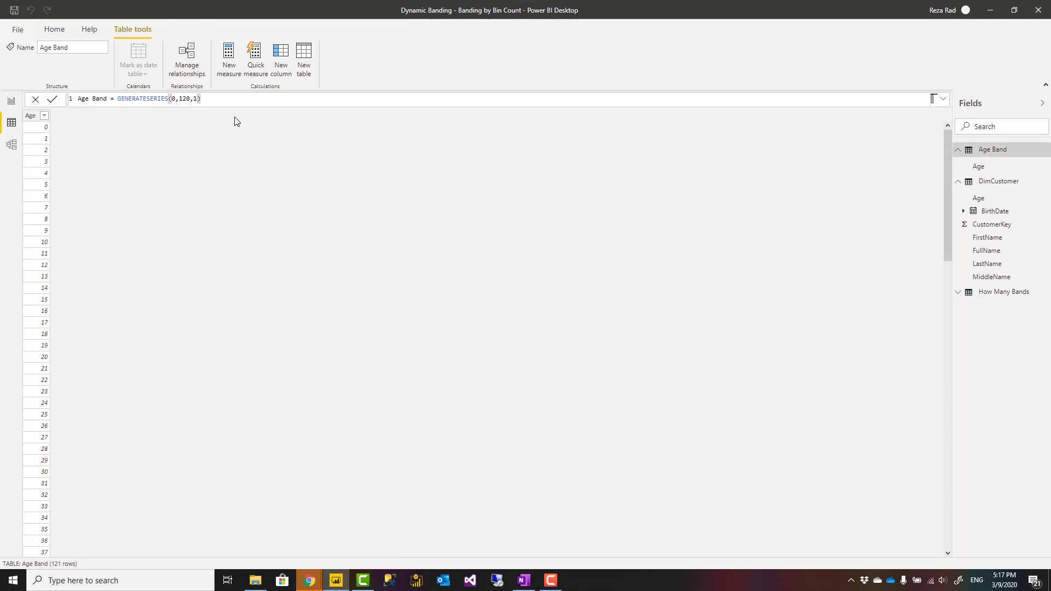
scroll(234, 119, up, 5)
click(195, 104)
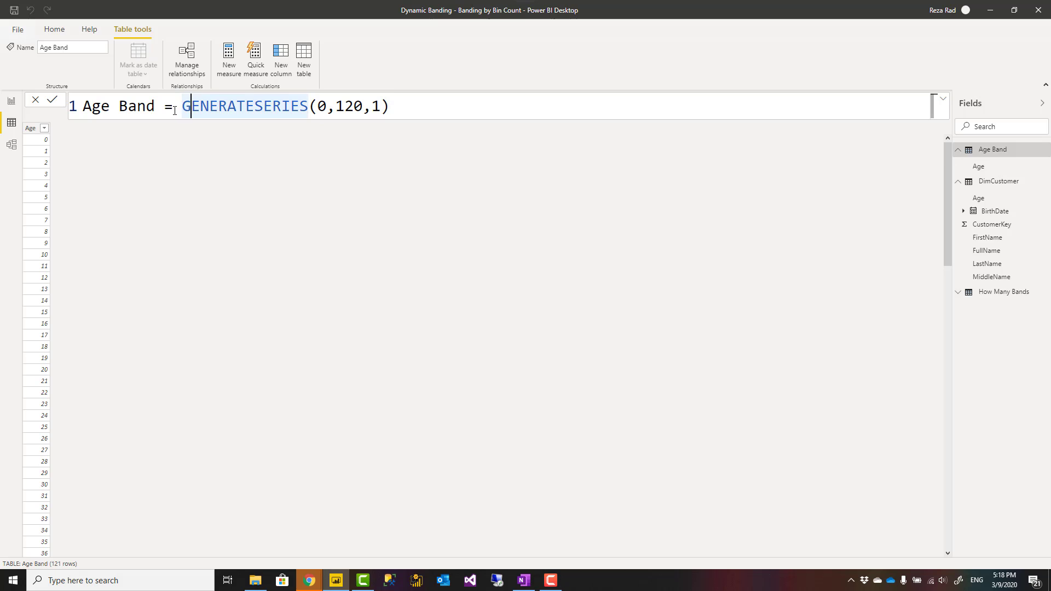
click(423, 104)
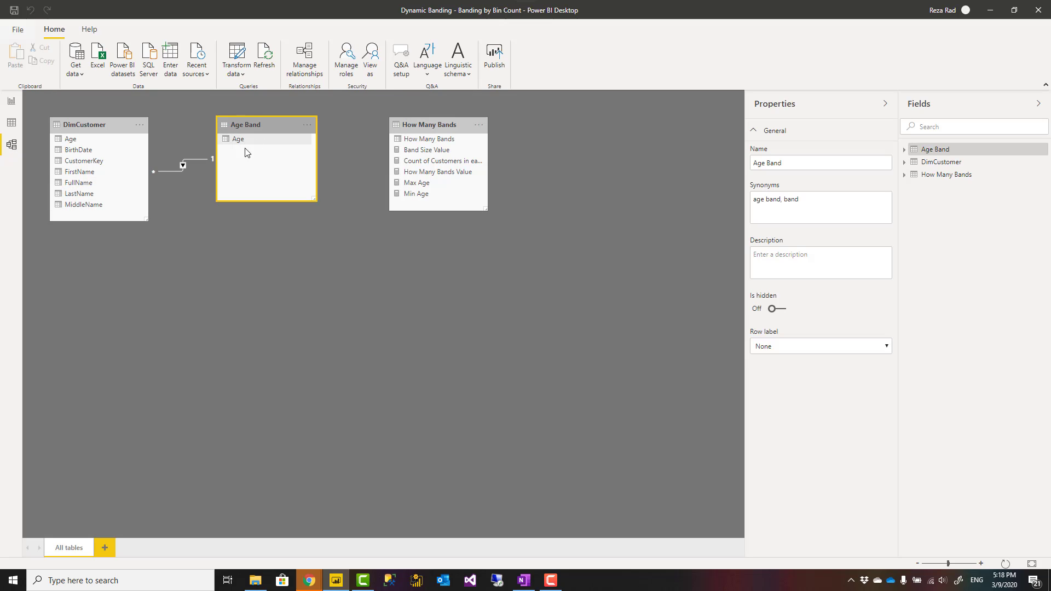
Inspect the DimCustomer–Age Band relationship on Age in the model diagram, then return to Report view.
click(185, 130)
scroll(184, 130, up, 4)
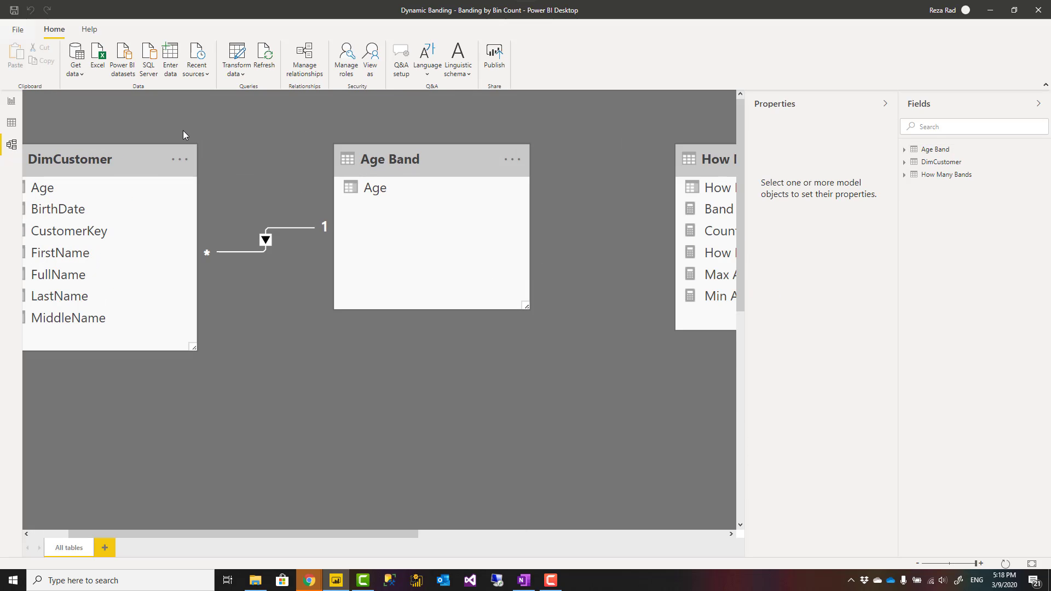
drag(141, 533, 104, 534)
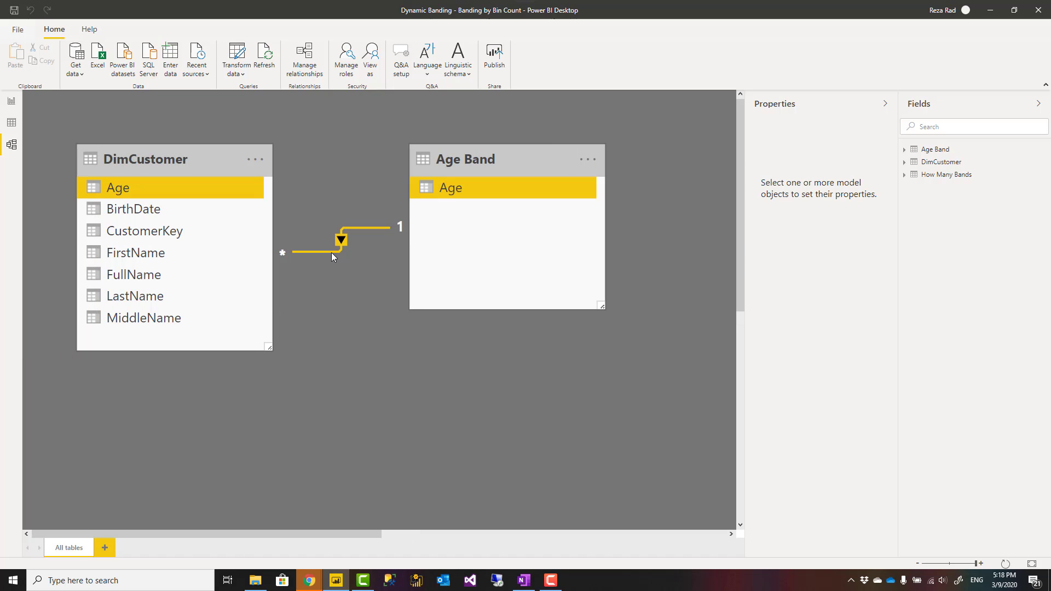
click(15, 108)
click(65, 547)
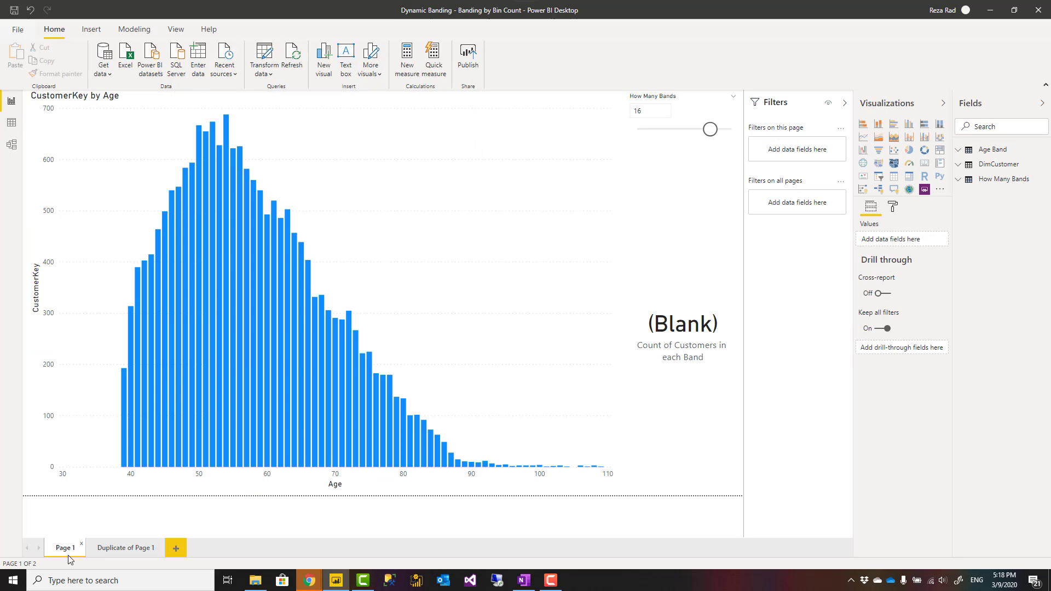
click(429, 382)
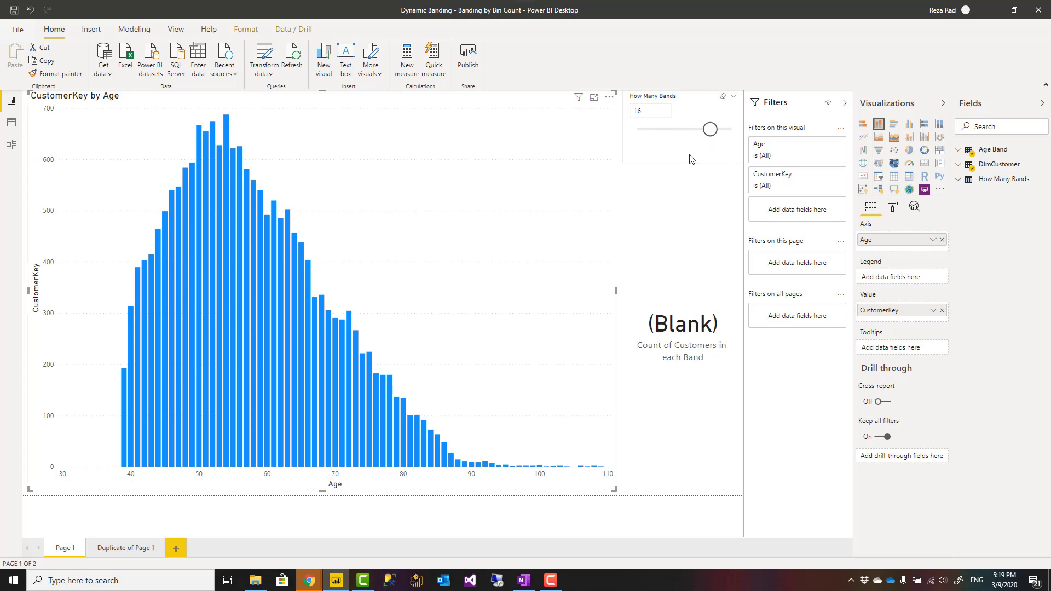
click(126, 32)
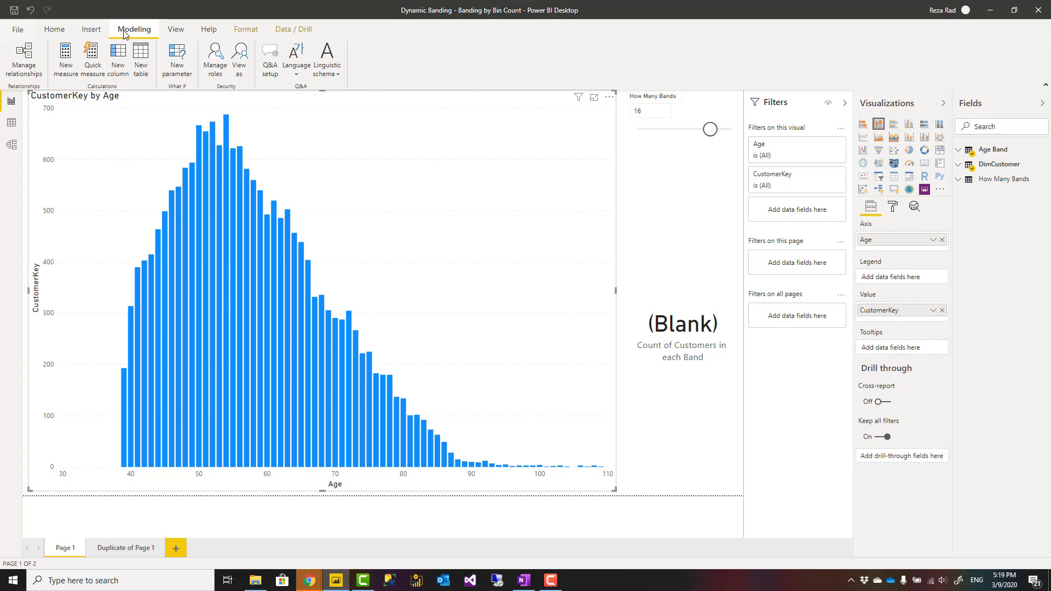
click(179, 62)
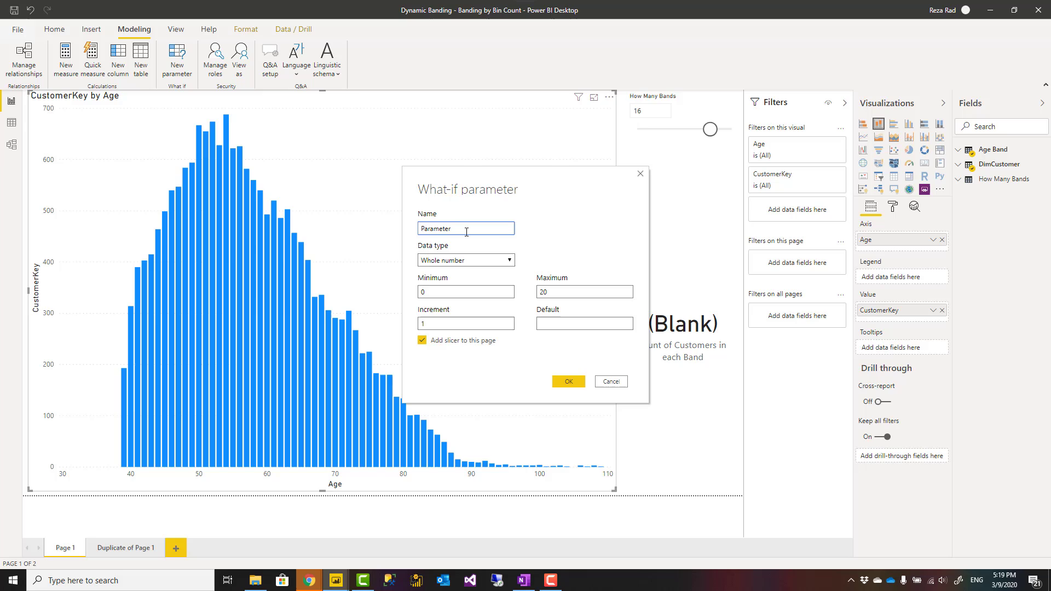
drag(467, 230, 419, 229)
click(611, 383)
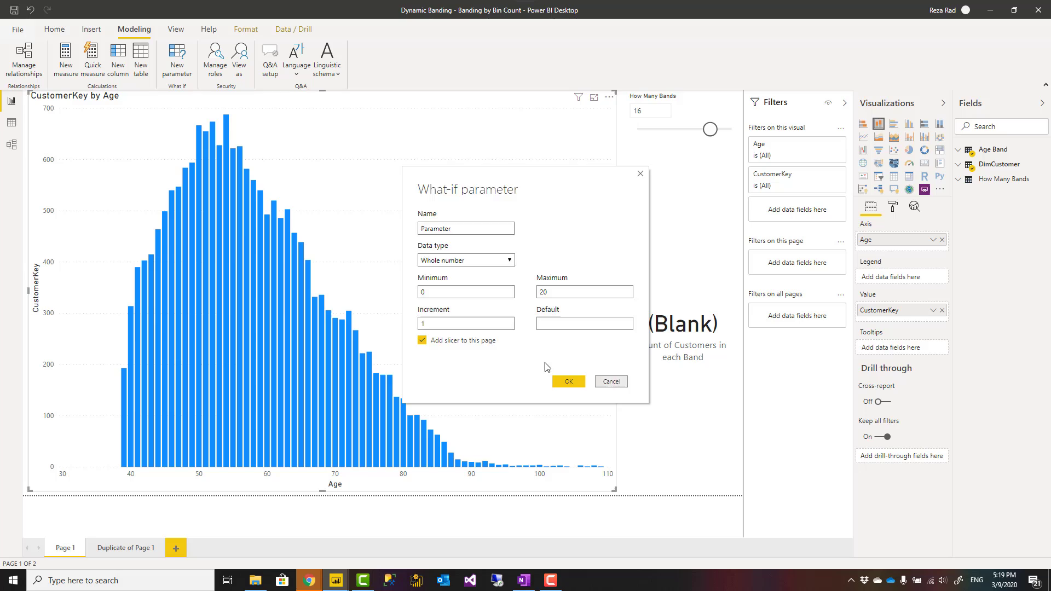
Examine the How Many Bands table's GENERATESERIES(1, 20, 1) start, end and step values, then go back to the report.
click(11, 123)
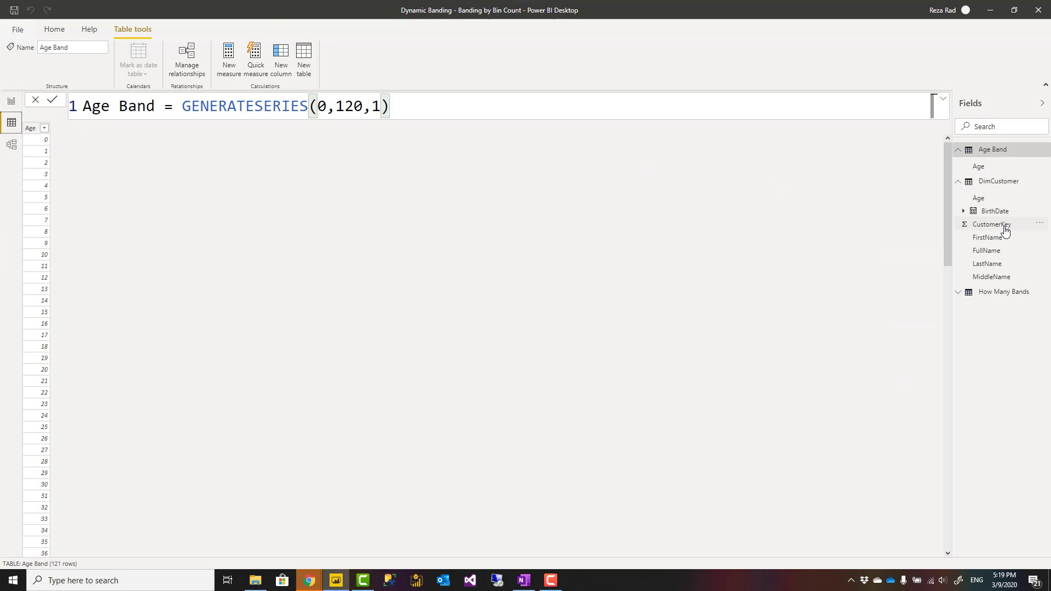
click(1003, 295)
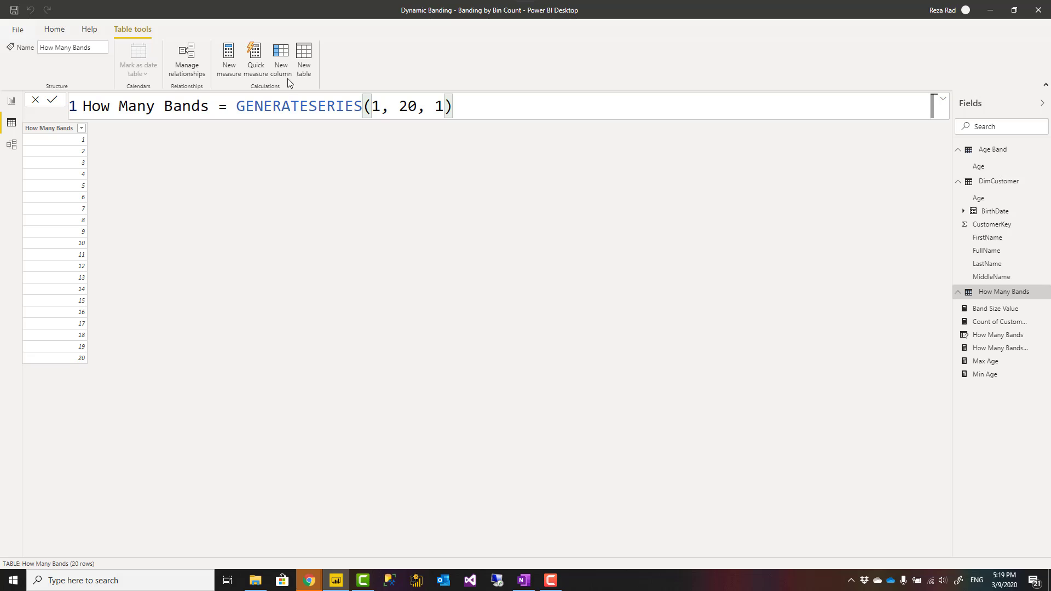
double_click(375, 107)
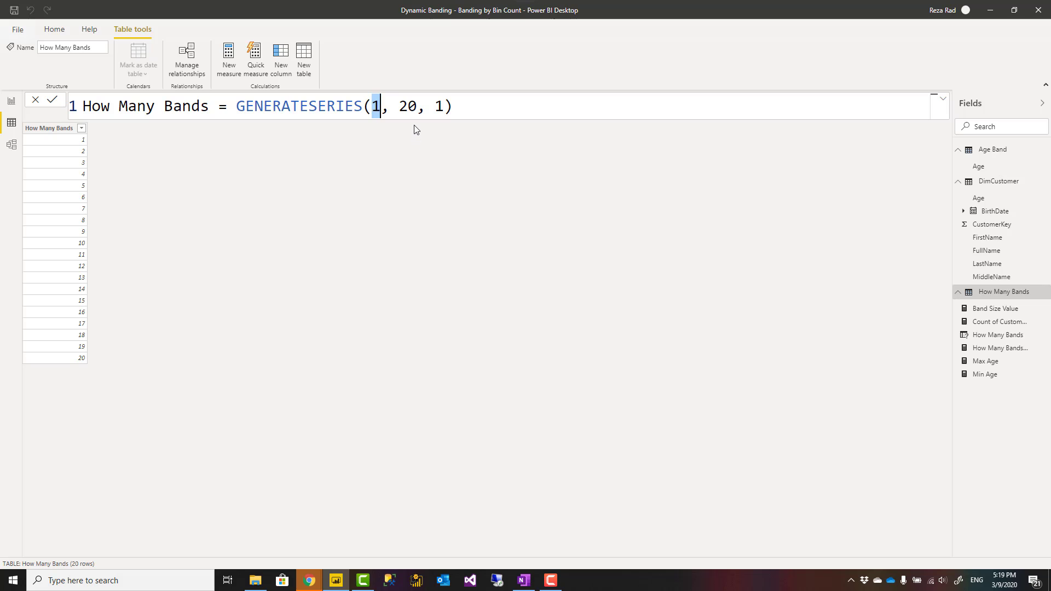
double_click(406, 107)
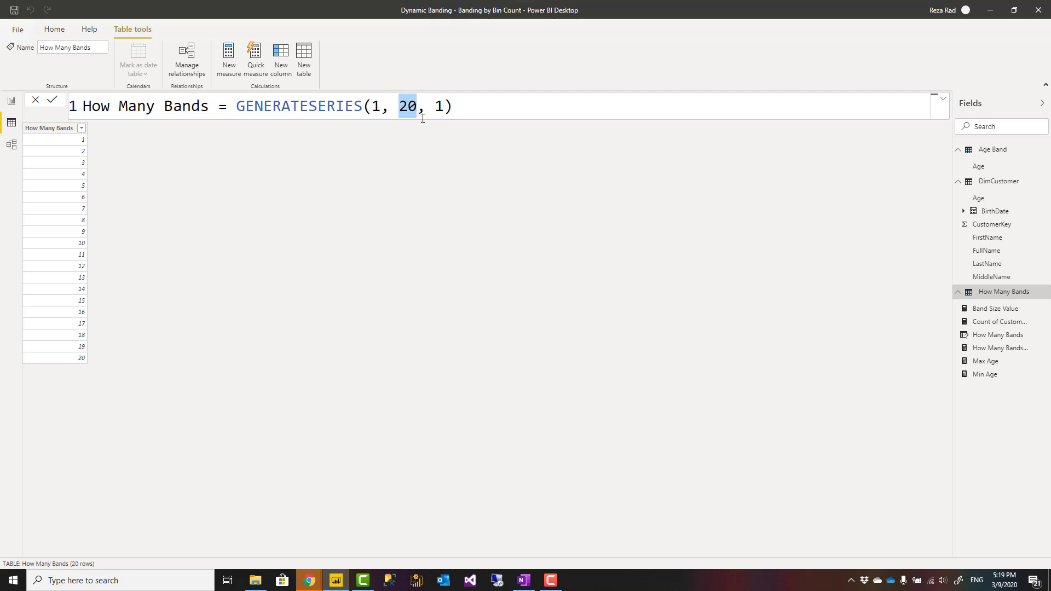
double_click(439, 107)
click(464, 111)
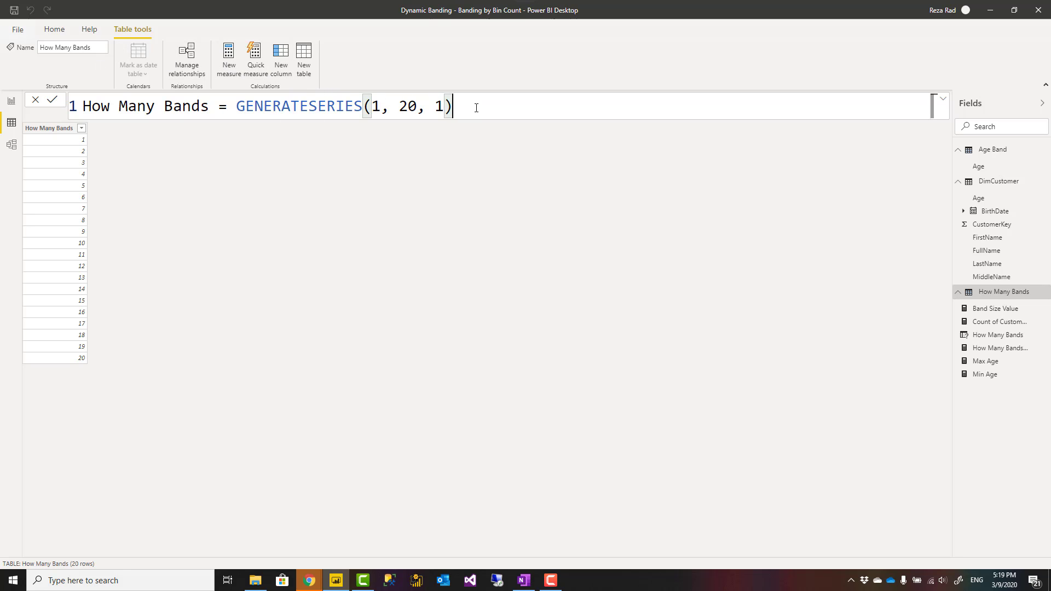
drag(476, 108, 236, 107)
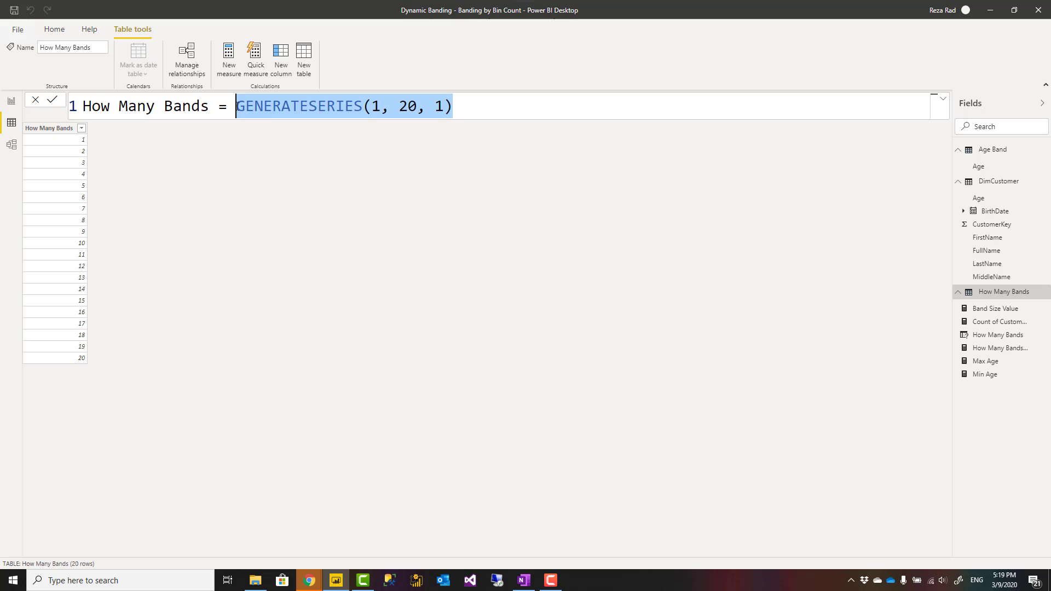
click(471, 106)
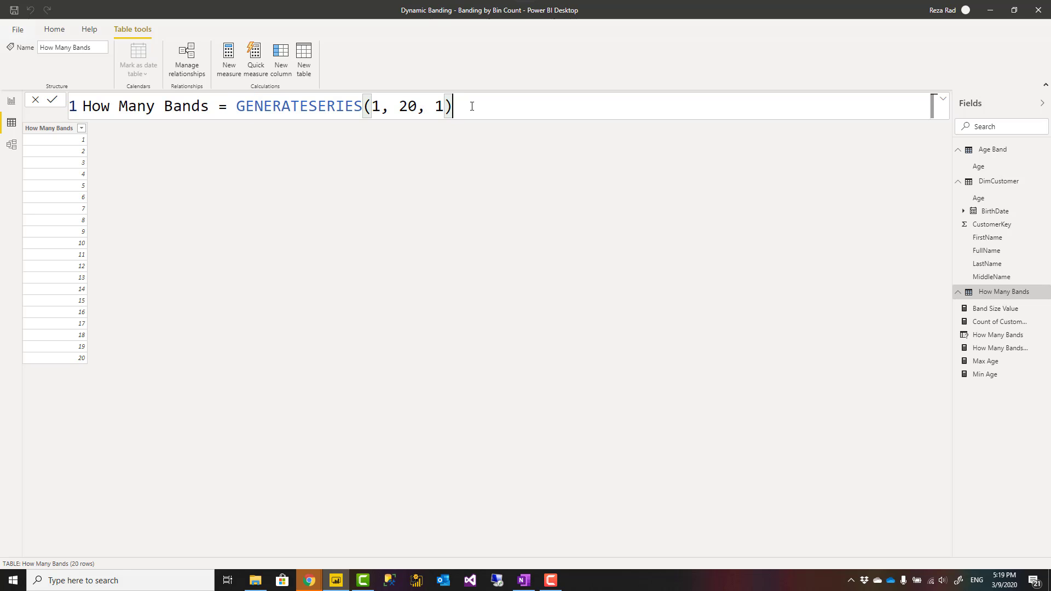
drag(472, 106, 237, 107)
click(465, 111)
click(11, 102)
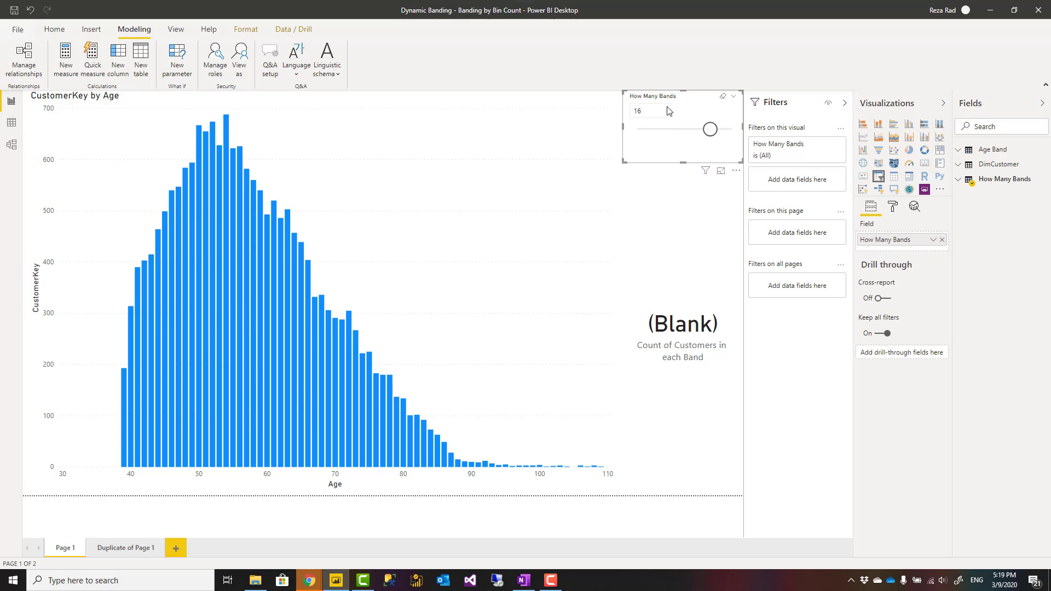
View the How Many Bands Value measure's SELECTEDVALUE formula, then switch to Duplicate of Page 1.
click(960, 181)
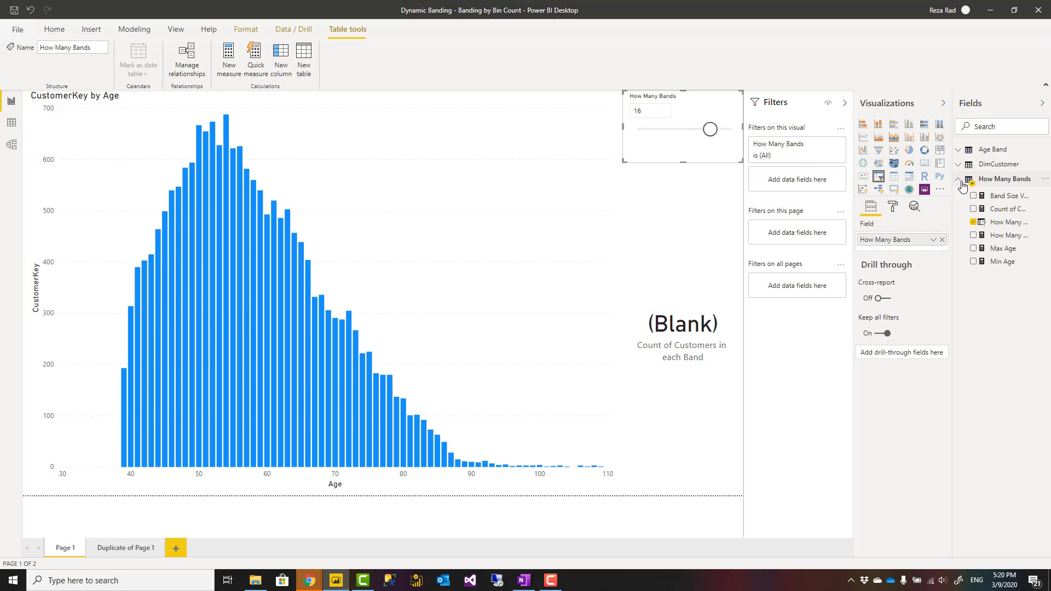
click(1007, 236)
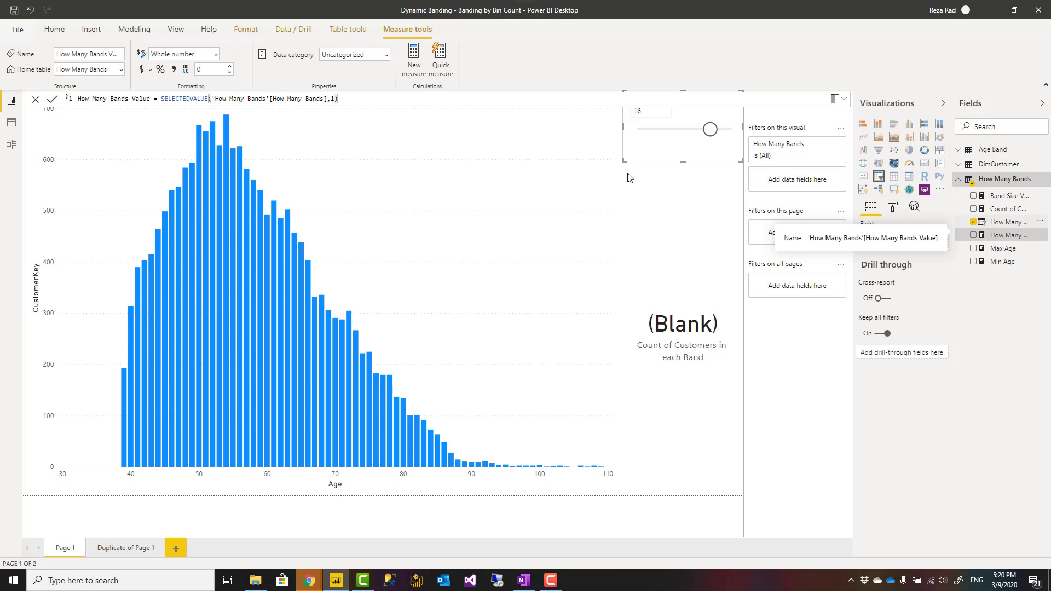
scroll(205, 102, up, 5)
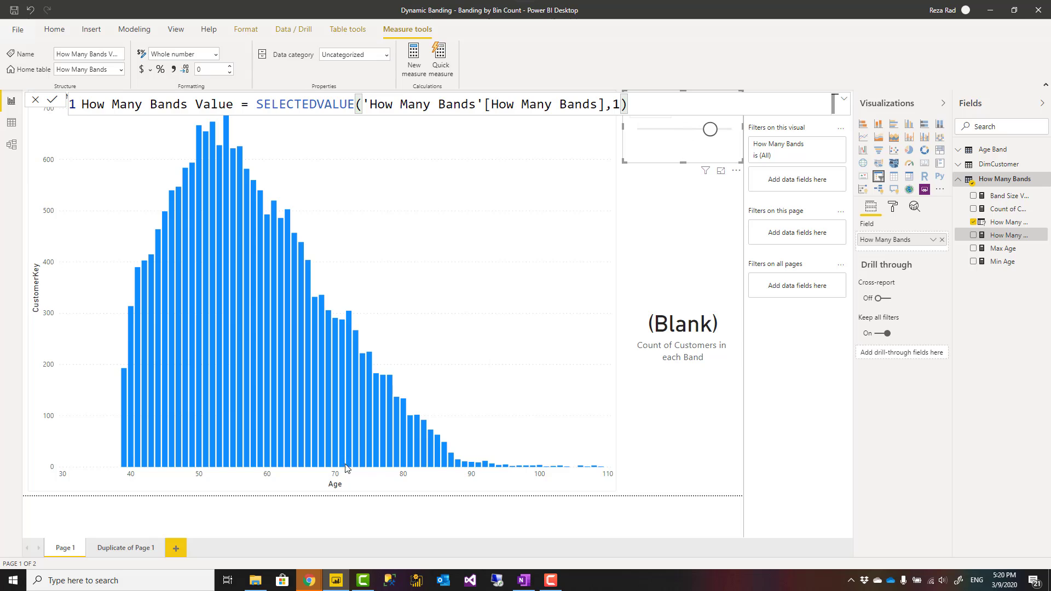
click(129, 545)
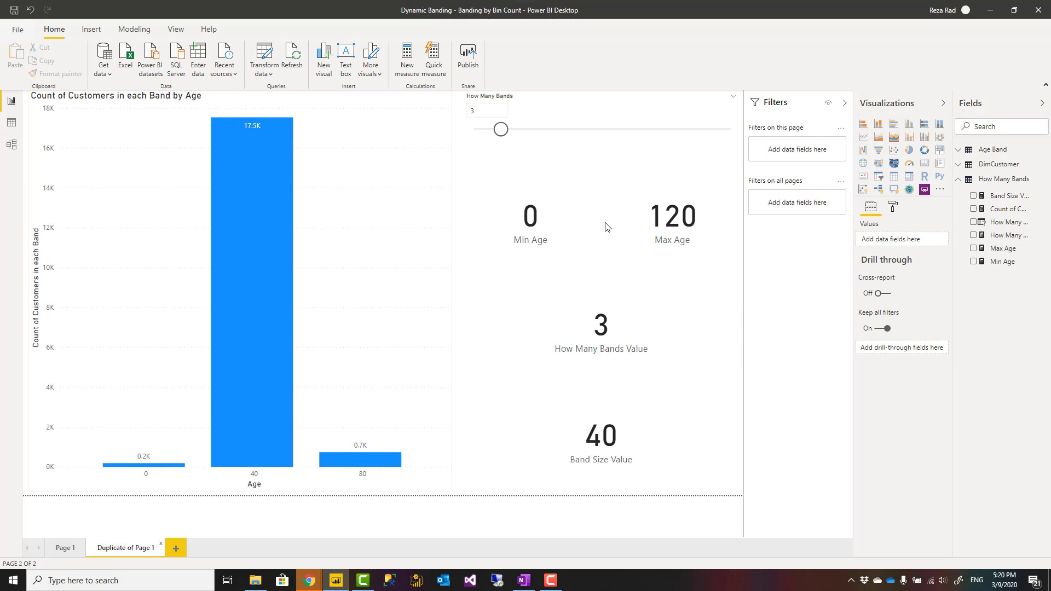
Slide How Many Bands up to 8, then down to 4 for 30-year age bands.
click(577, 113)
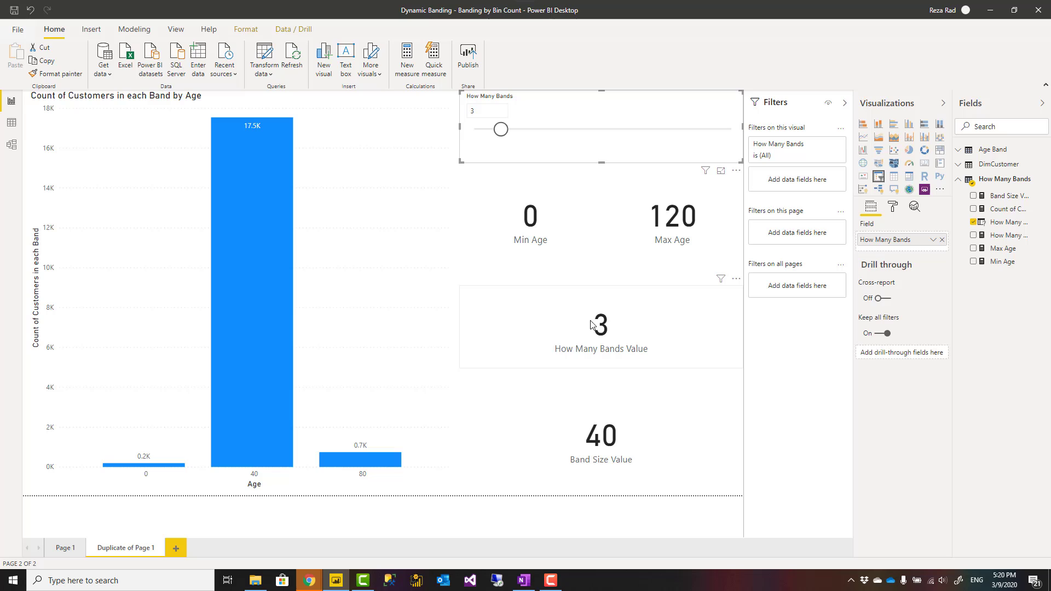
click(612, 312)
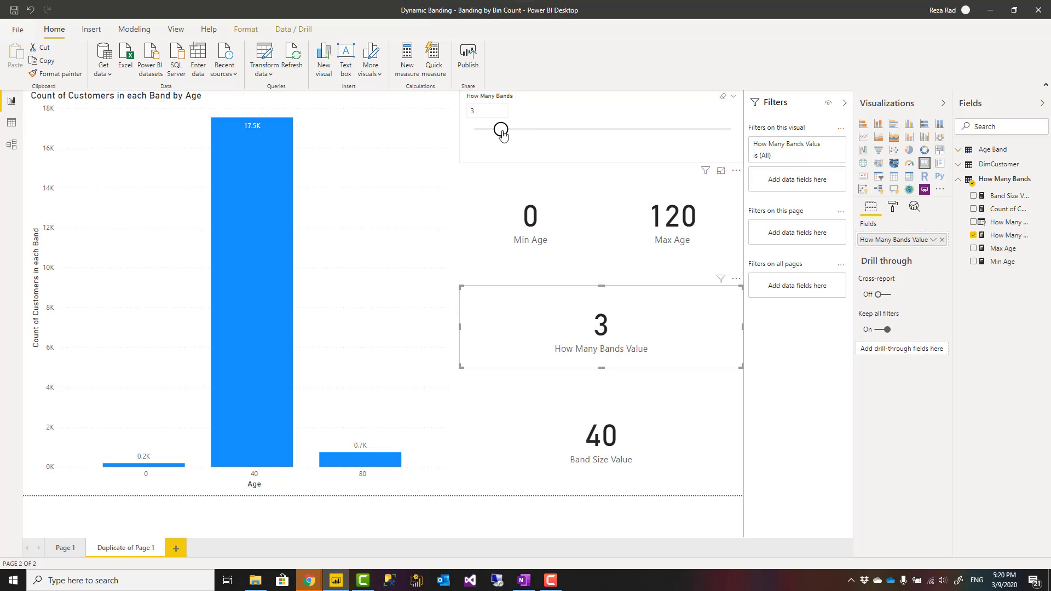
drag(499, 130, 568, 131)
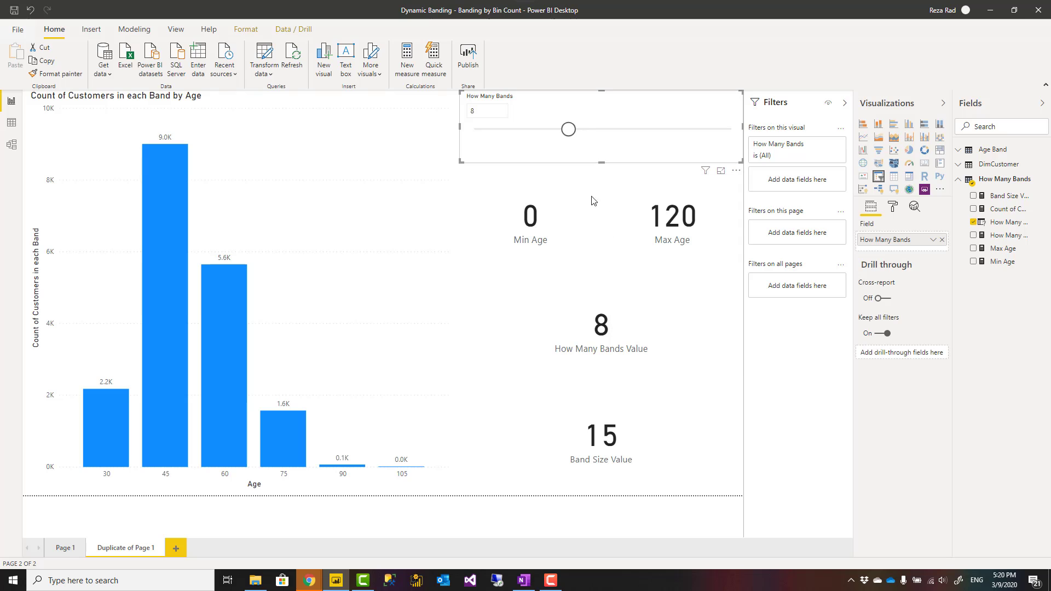
drag(570, 130, 514, 130)
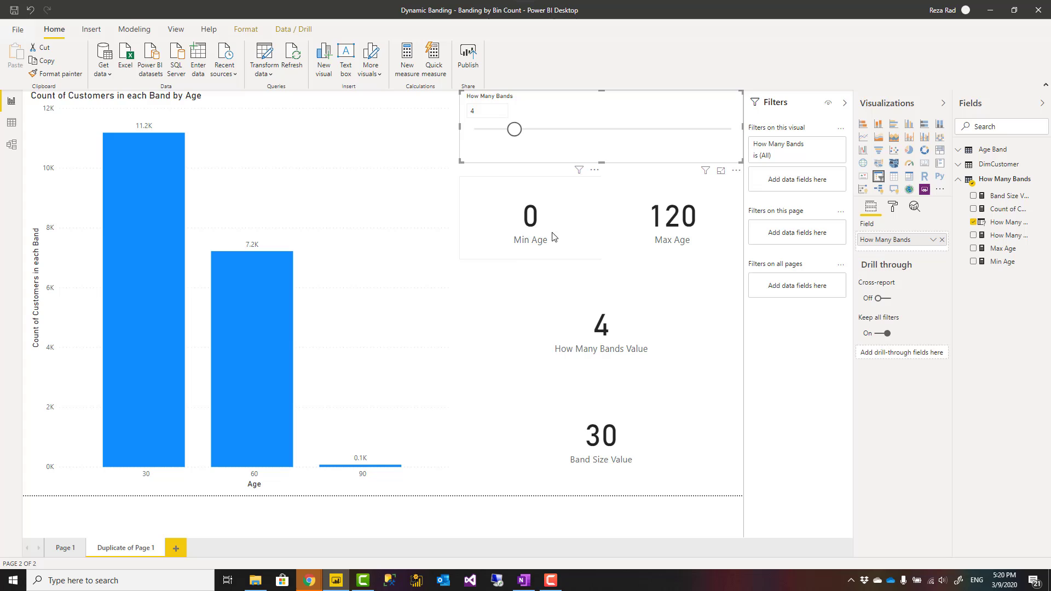
click(1002, 262)
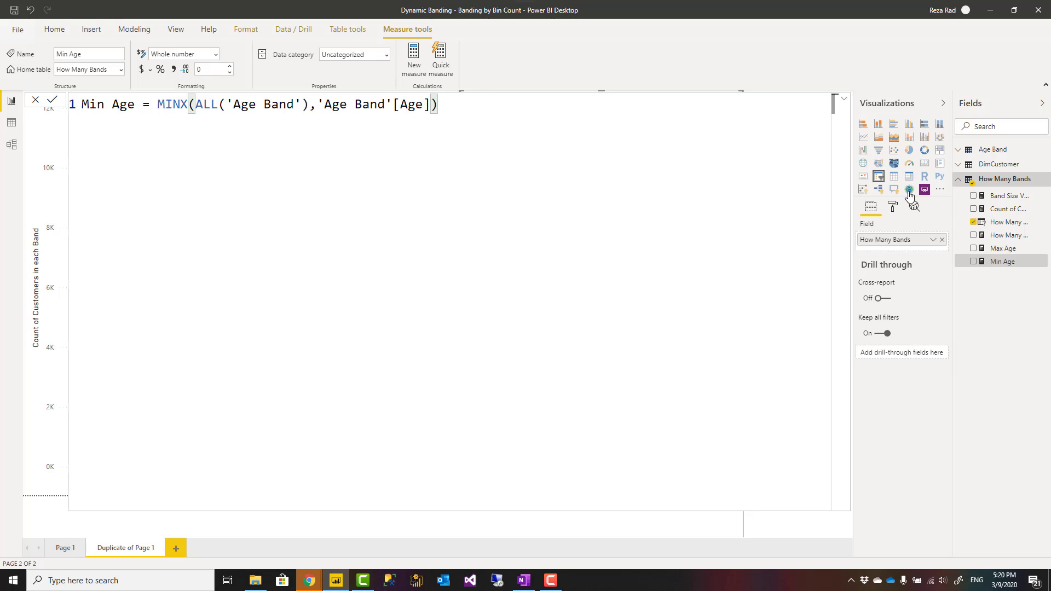
Show the Max Age formula MAXX(ALL('Age Band'),'Age Band'[Age]), highlighting its ALL function.
click(1005, 251)
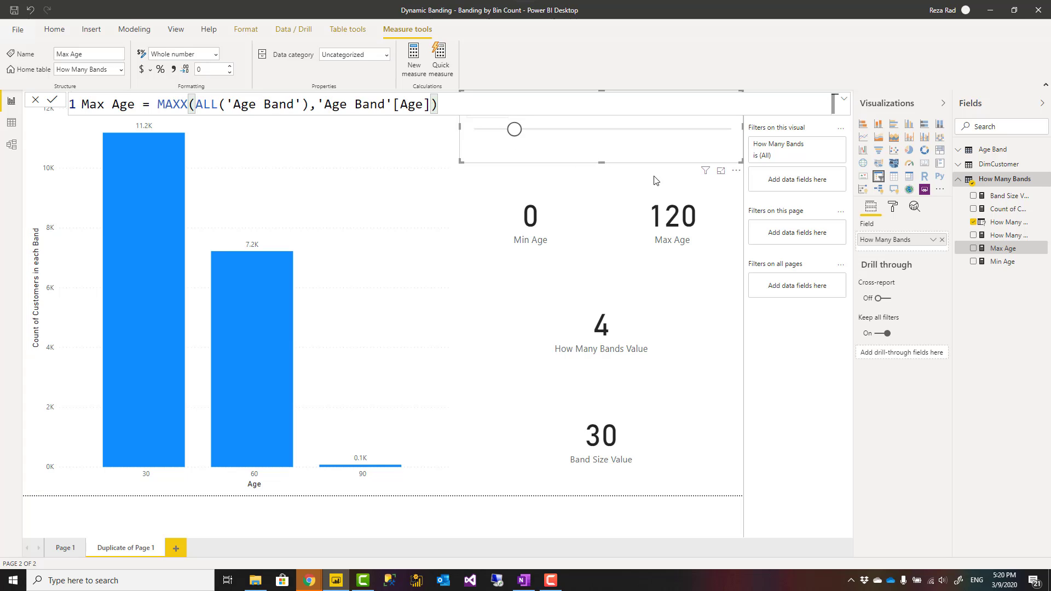
double_click(208, 108)
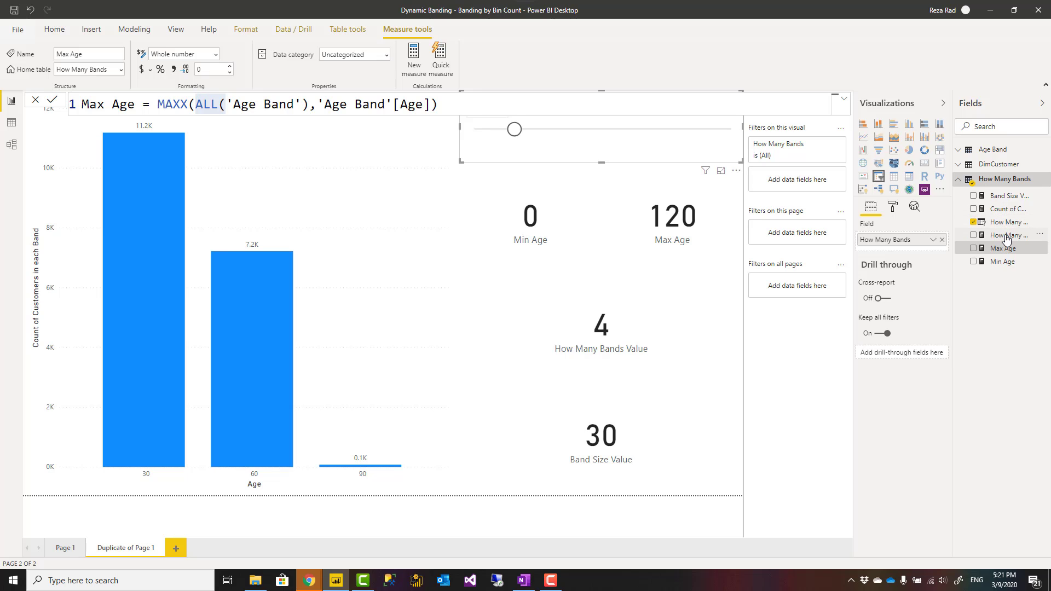
Review the Band Size Value measure's INT(DIVIDE(...)) formula, then return to the report with Band Size Value 30.
click(1006, 210)
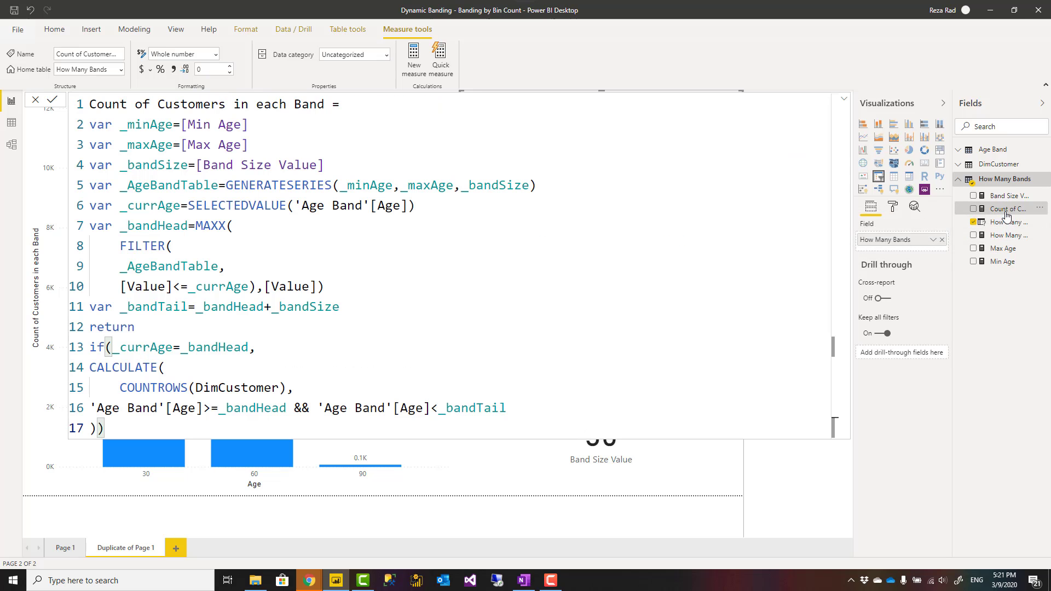
click(1006, 196)
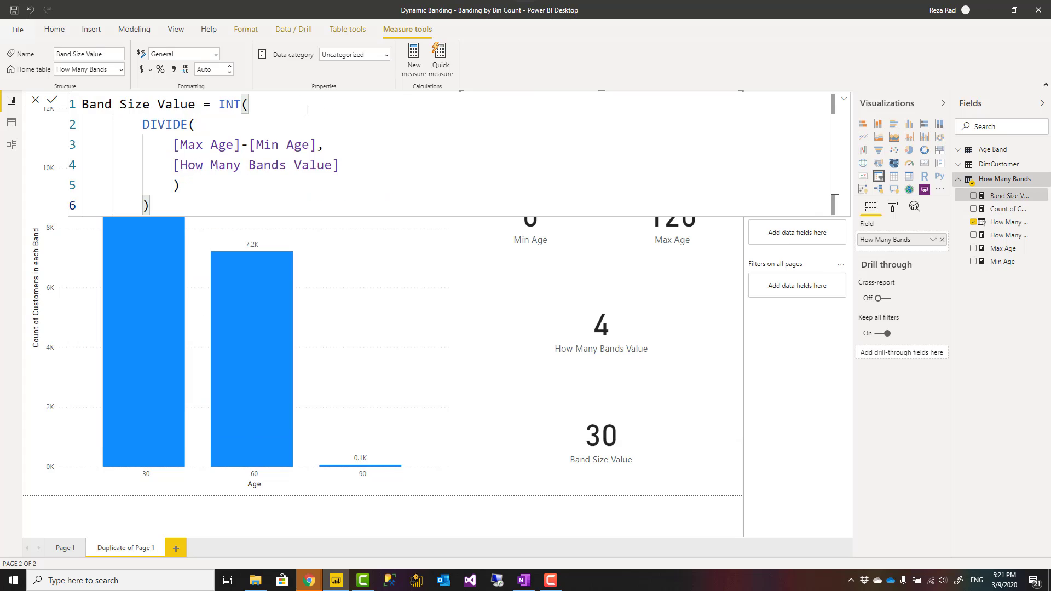
click(206, 126)
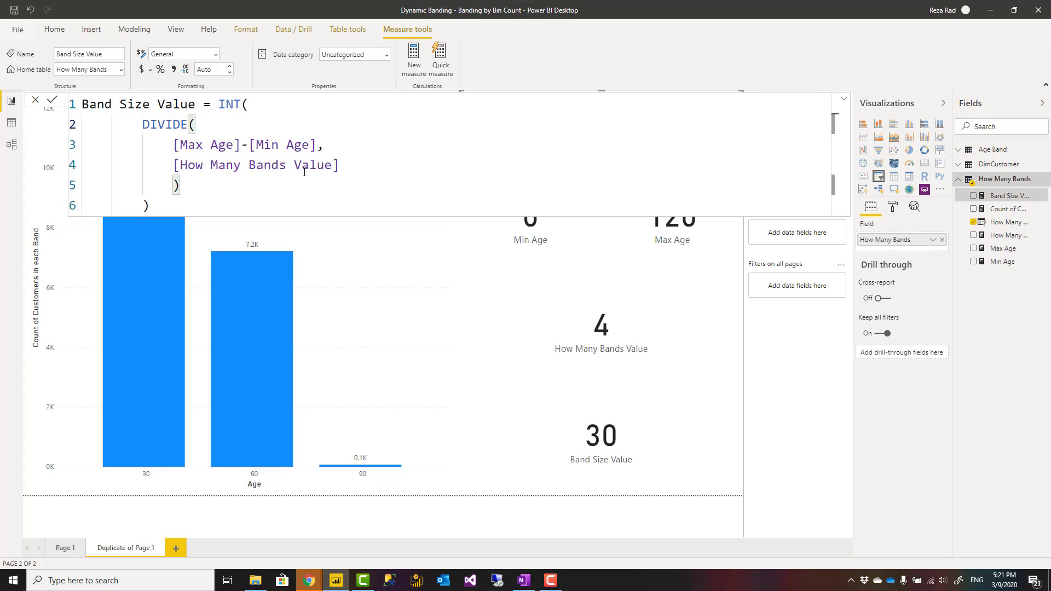
double_click(229, 104)
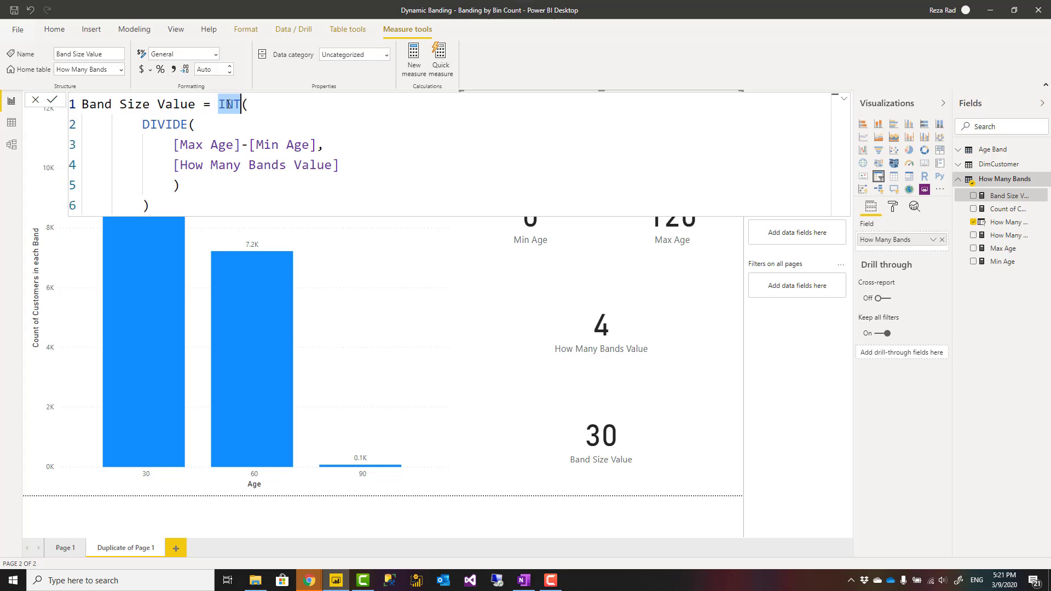
click(191, 187)
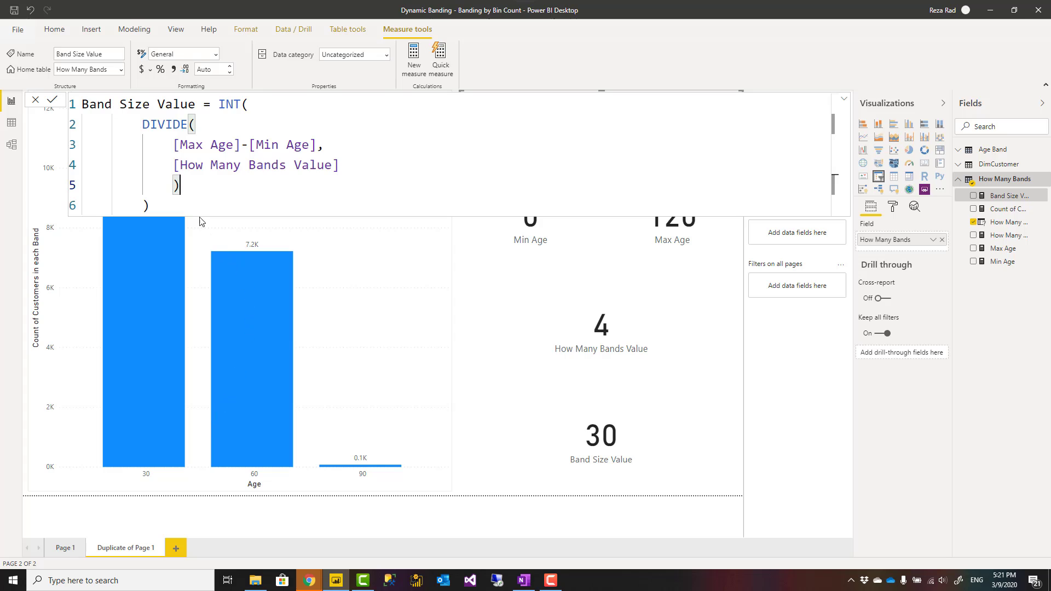
click(193, 202)
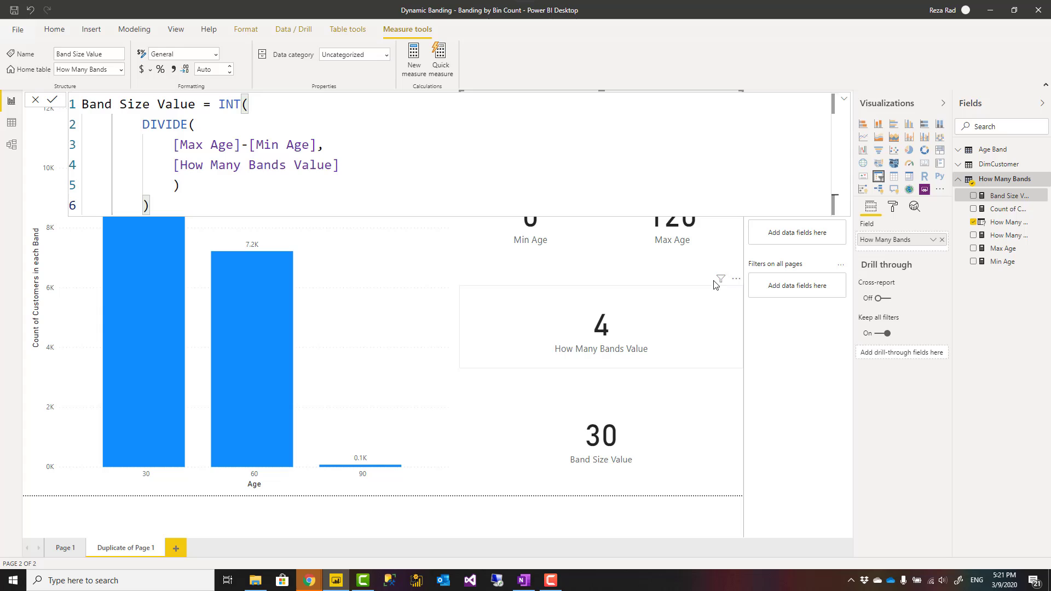
click(721, 254)
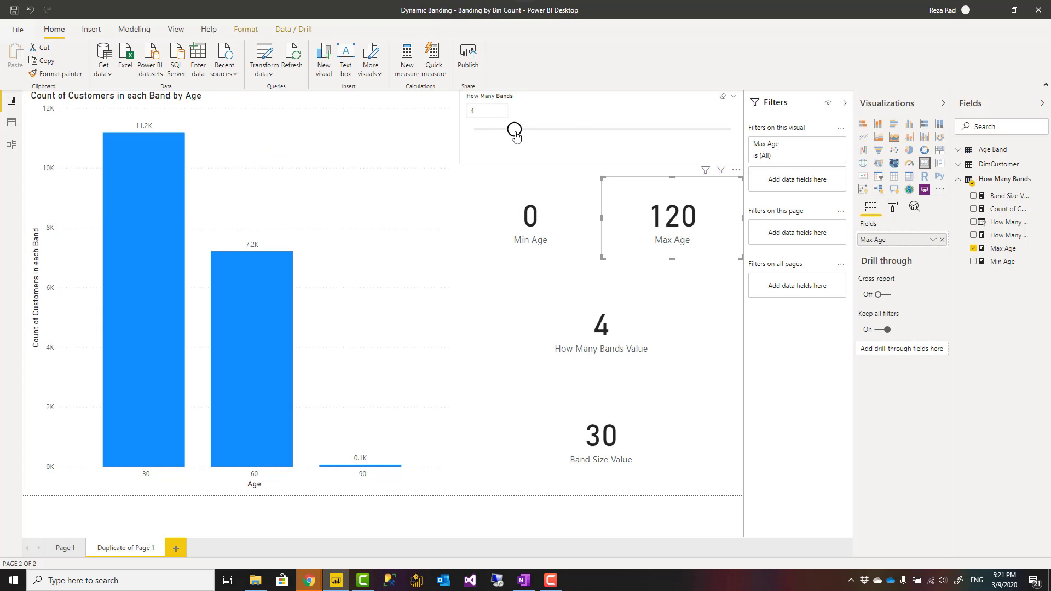
drag(515, 137, 622, 130)
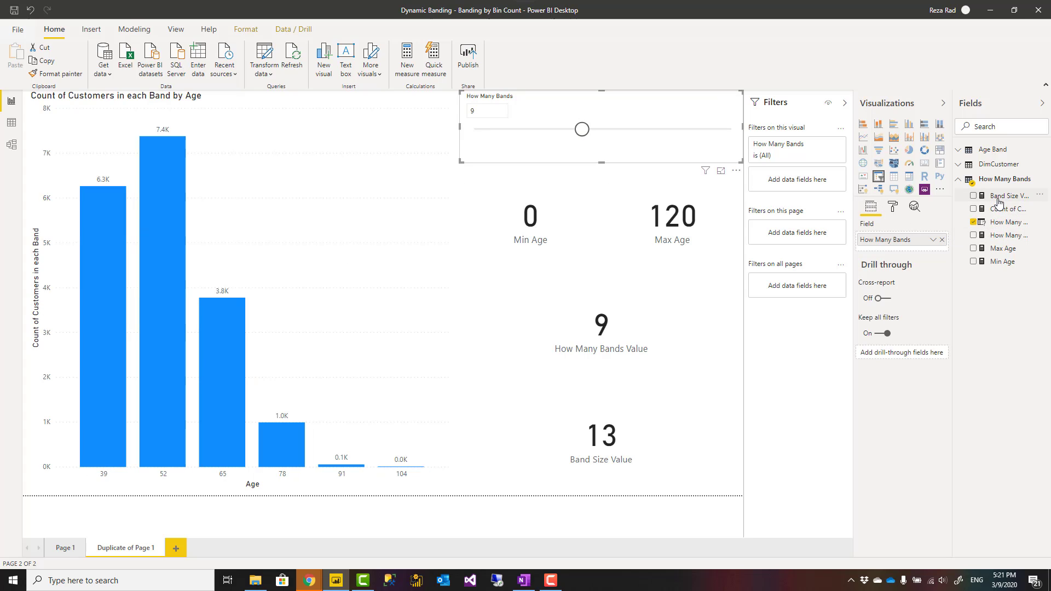
click(1006, 210)
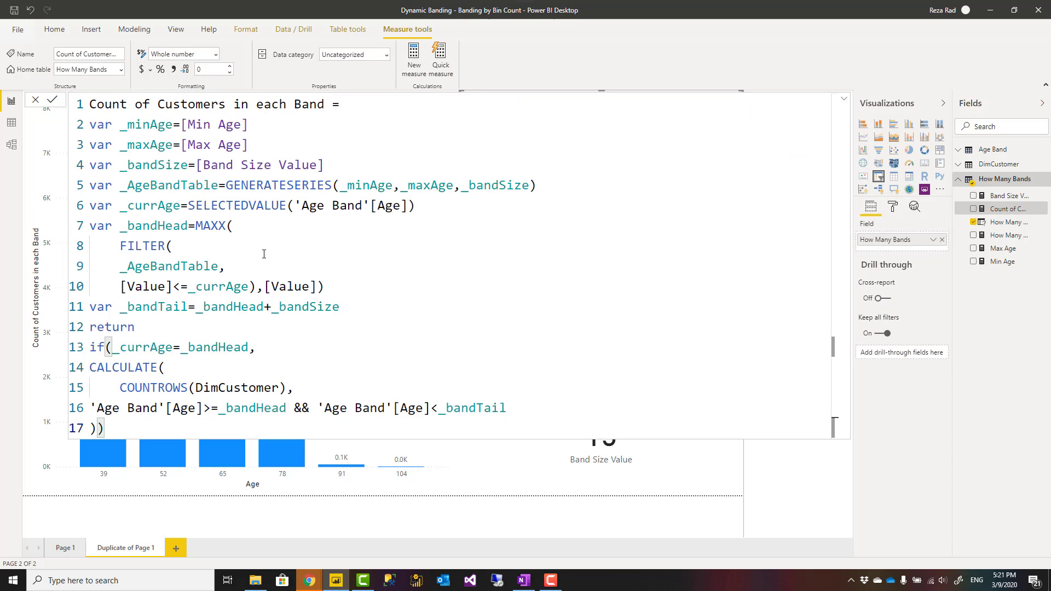
click(233, 251)
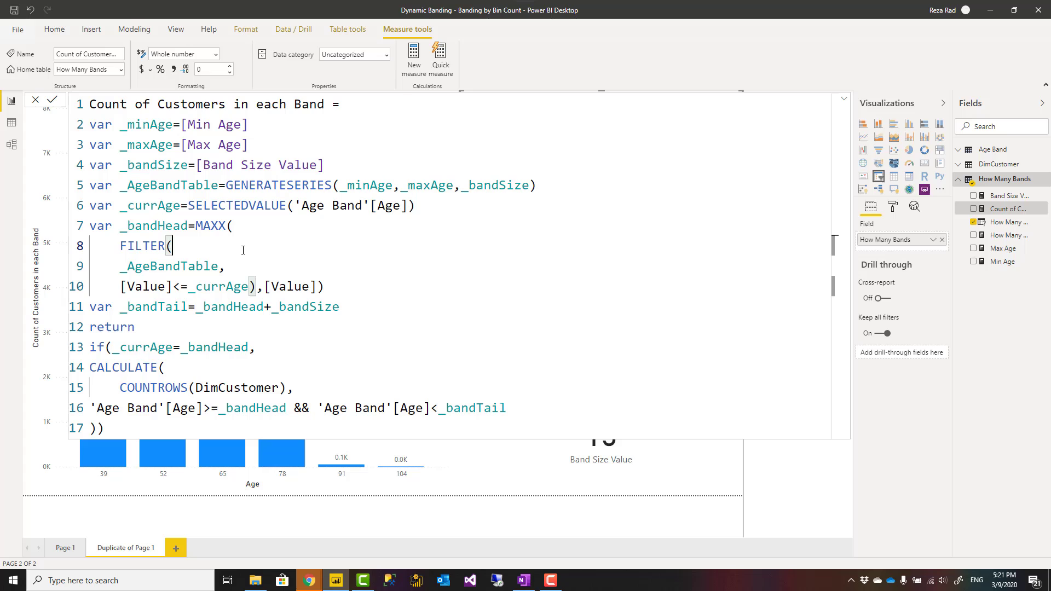
scroll(240, 250, up, 2)
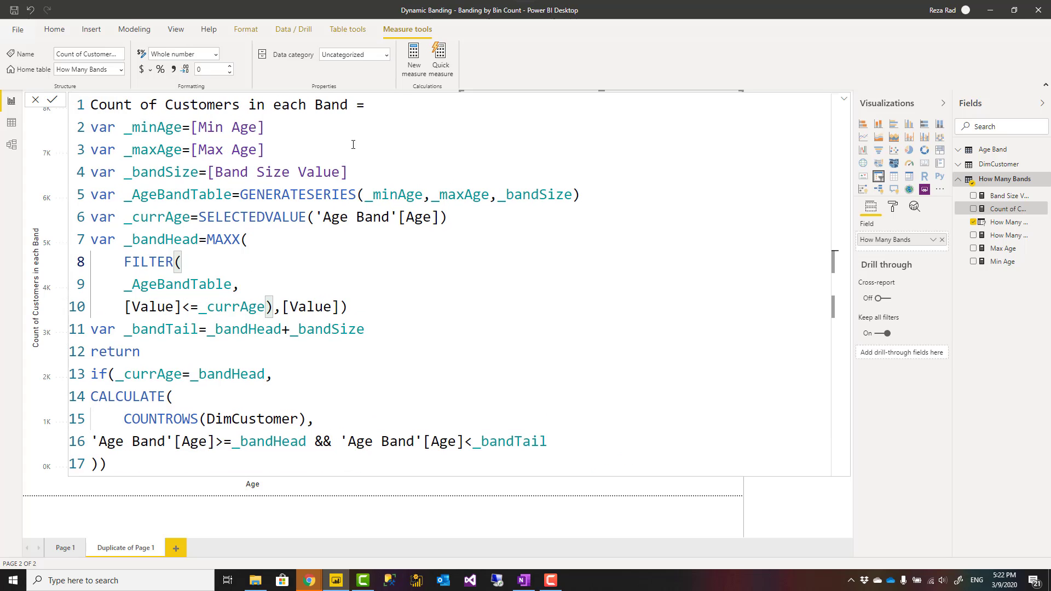
click(291, 127)
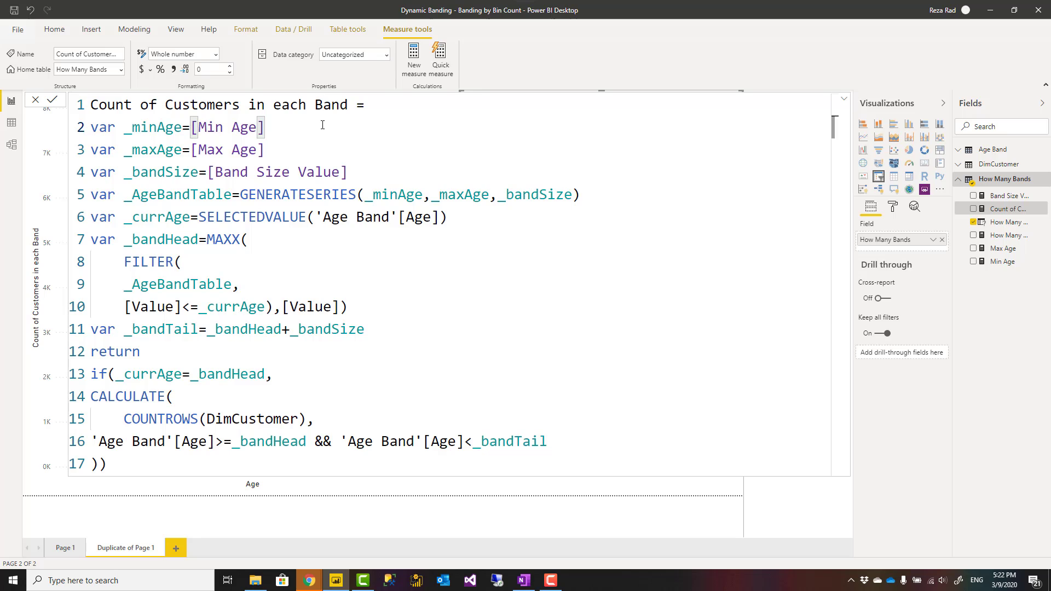
key(shift+Left)
key(shift+Left)
key(shift+Left)
key(shift+Left)
key(shift+Left)
key(shift+Left)
key(shift+Left)
key(shift+Left)
key(shift+Left)
key(shift+Left)
key(shift+Left)
key(shift+Left)
key(shift+Left)
key(shift+Left)
key(shift+Left)
key(shift+Left)
key(Down)
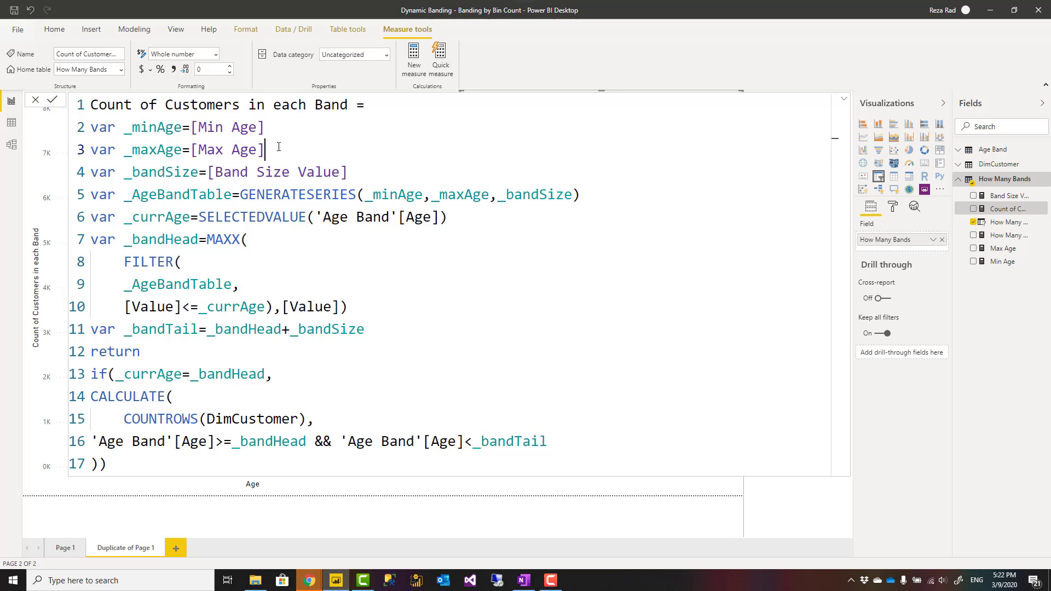
click(377, 173)
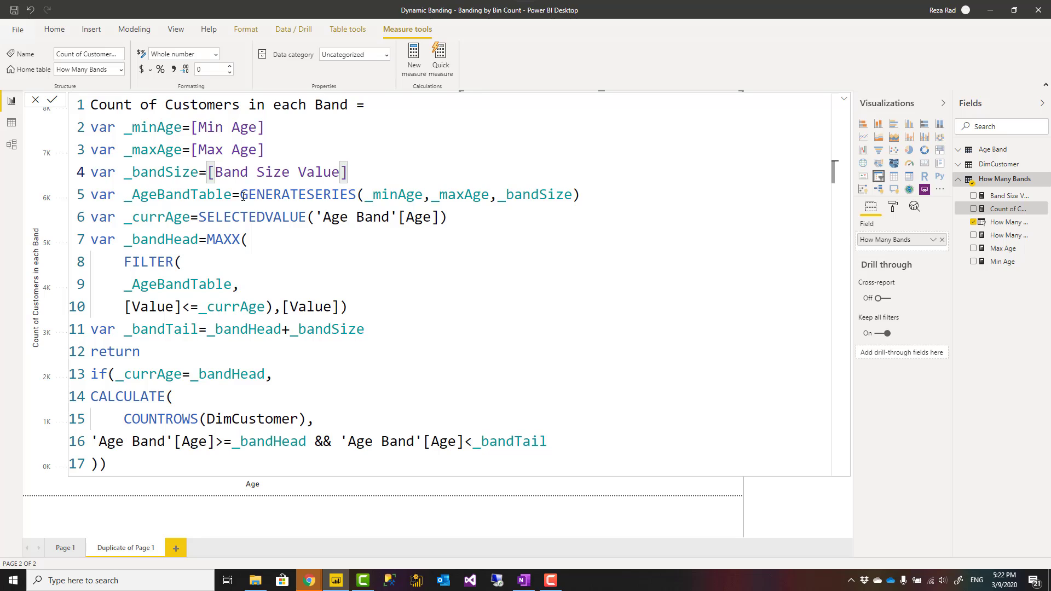
drag(242, 196, 600, 190)
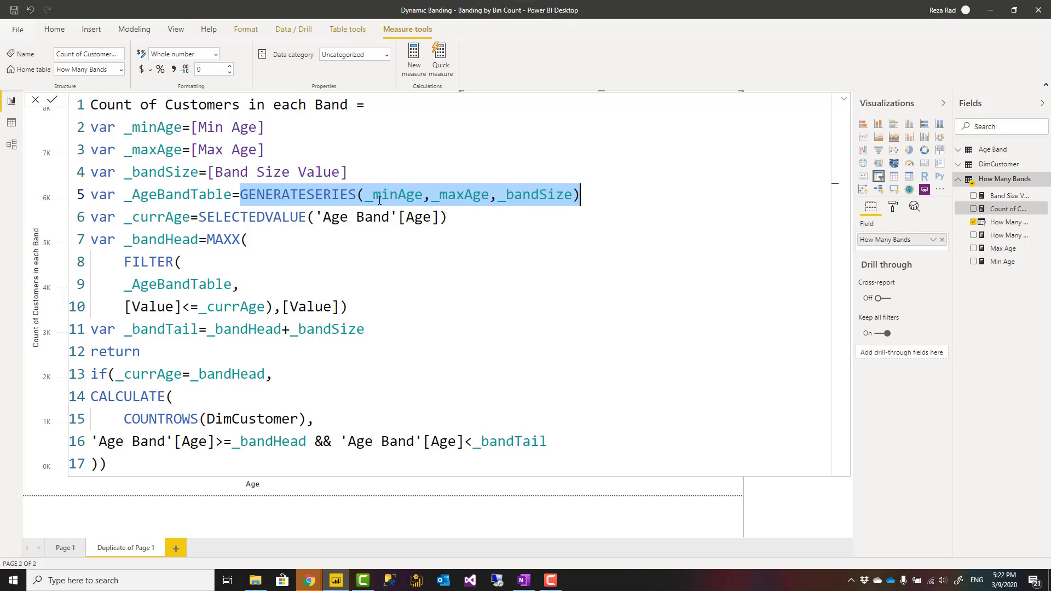
click(590, 197)
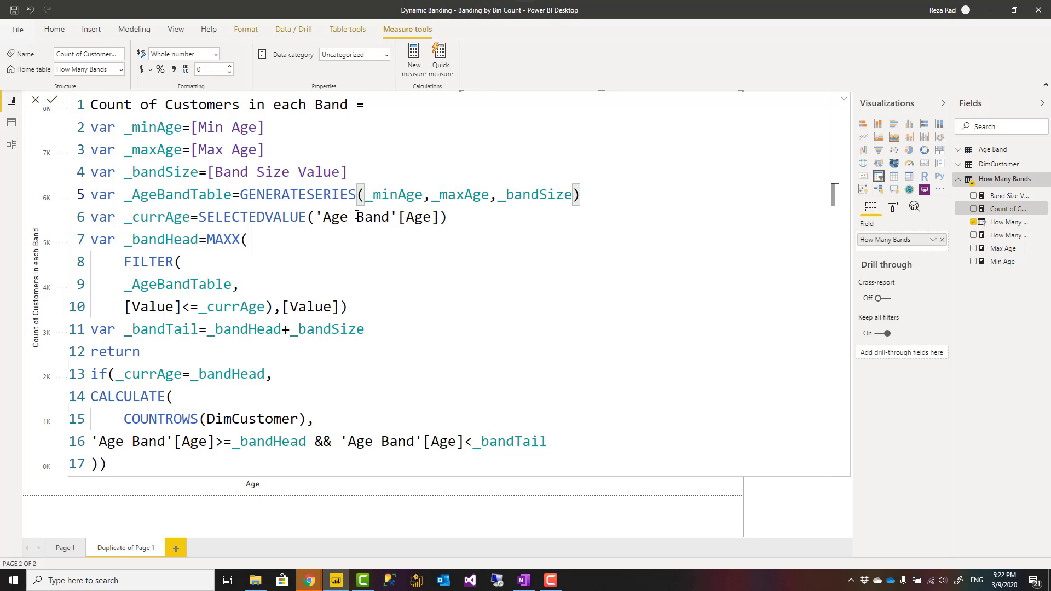
click(474, 217)
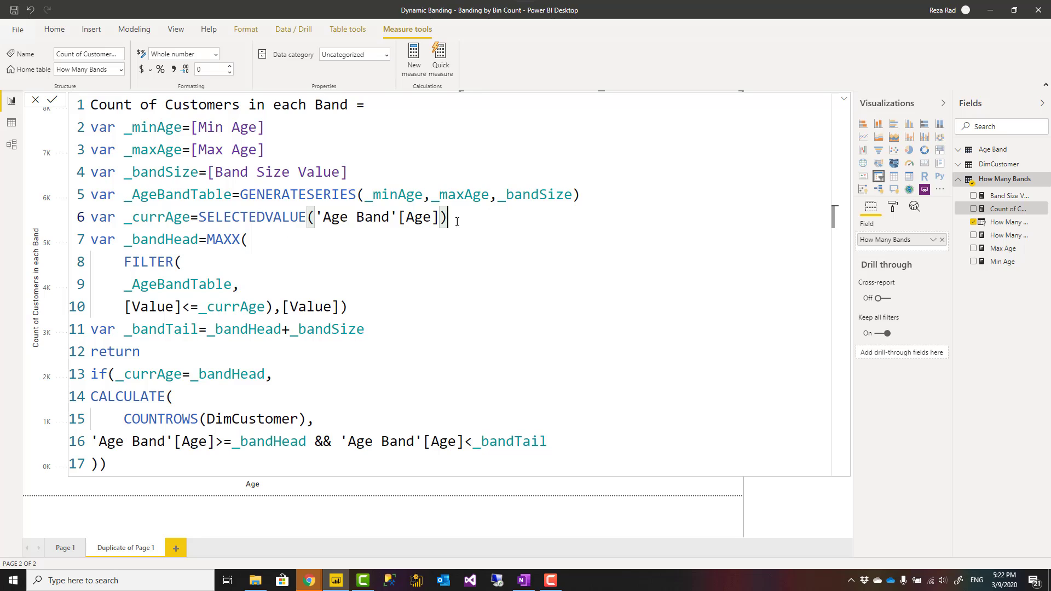
drag(449, 218, 202, 218)
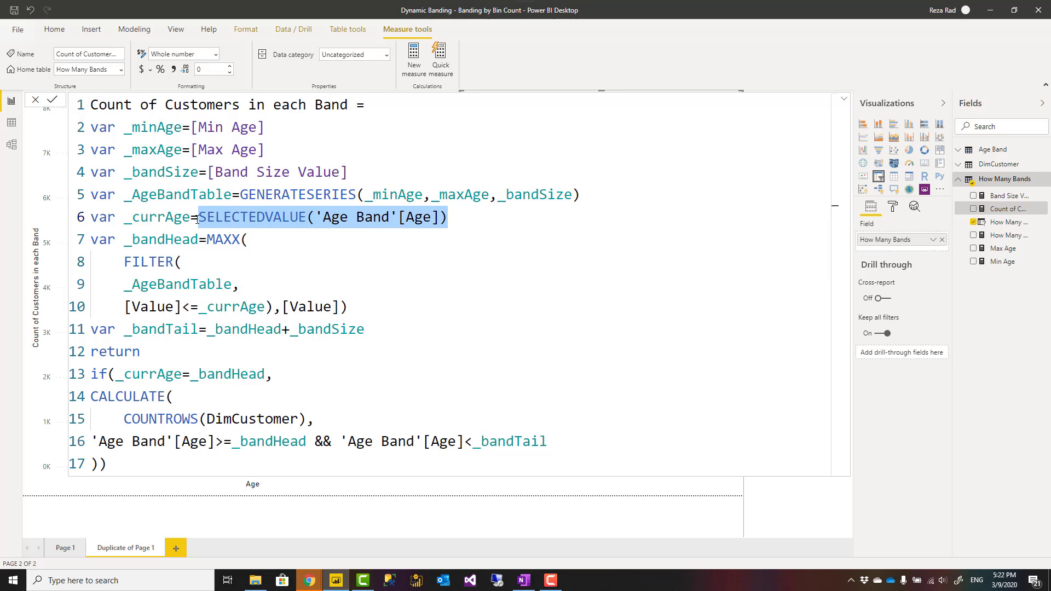
click(465, 218)
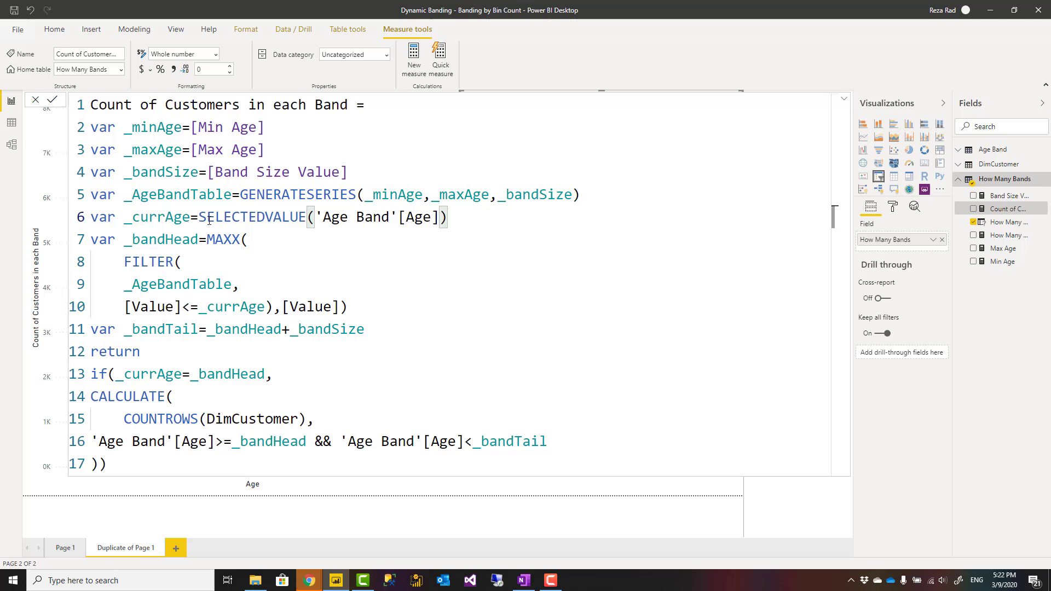
click(251, 243)
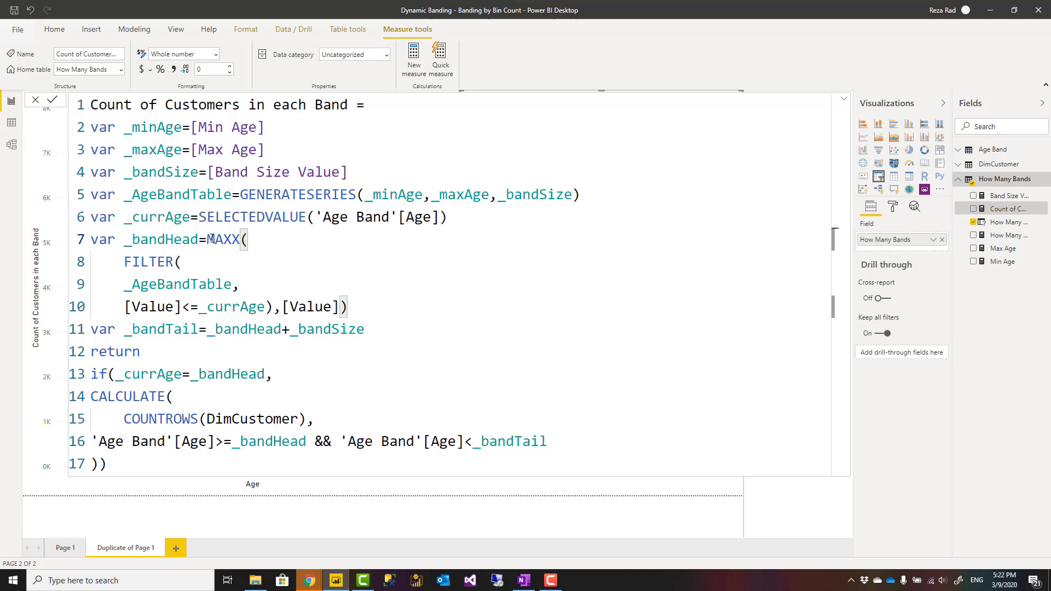
drag(208, 239, 358, 314)
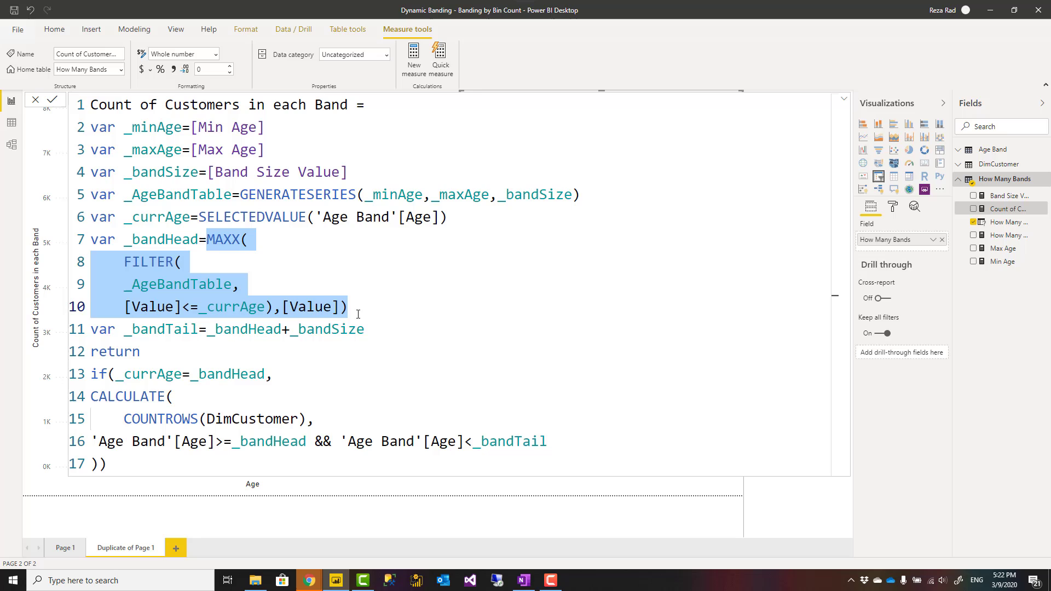
Walk through the _bandHead and _bandTail variables and the CALCULATE expression, then collapse the formula editor.
double_click(167, 240)
click(256, 244)
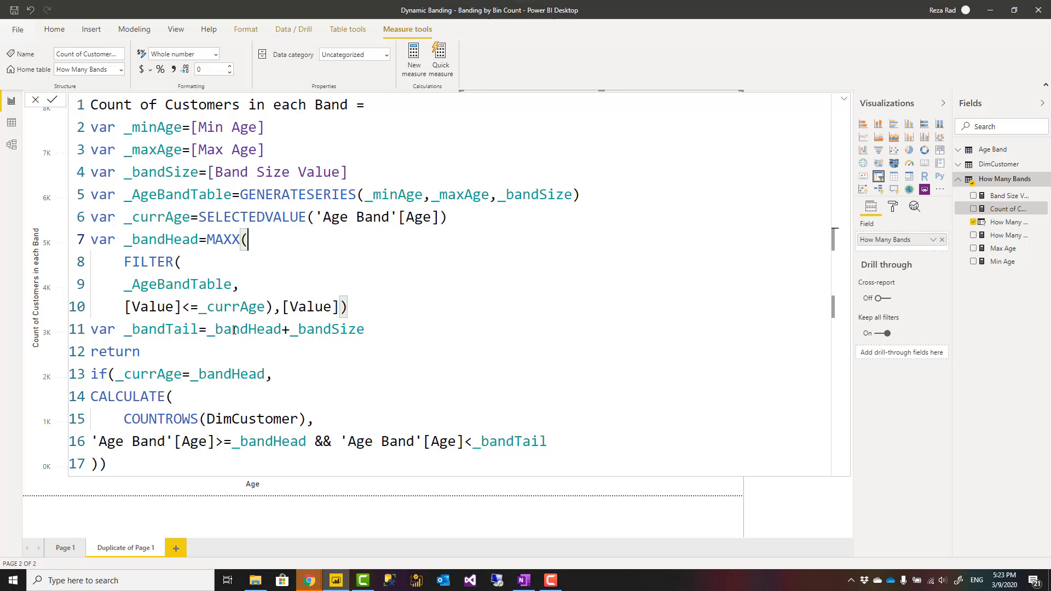
double_click(172, 333)
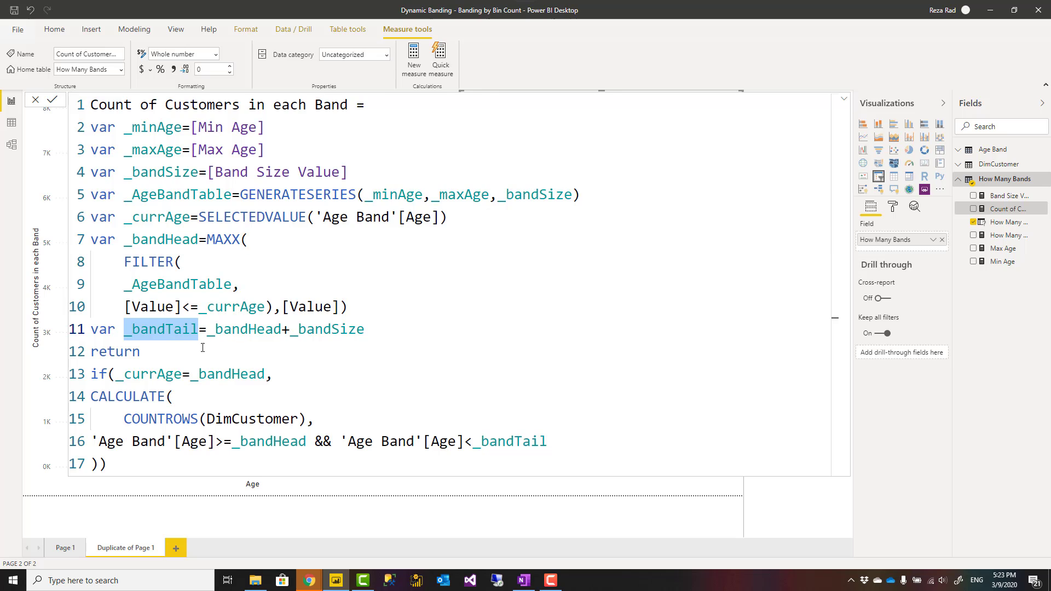
click(199, 407)
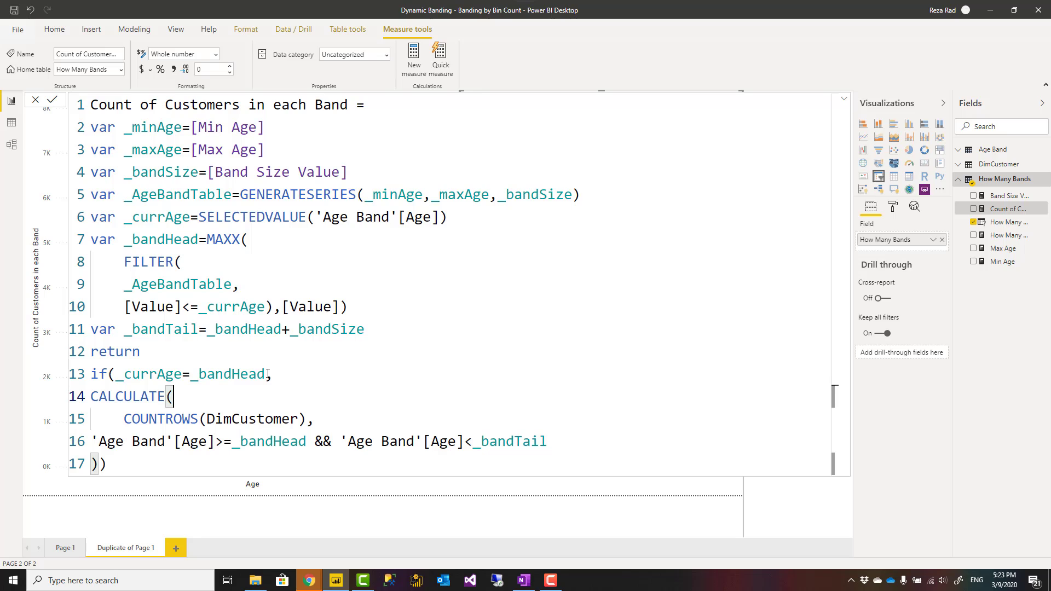
click(266, 374)
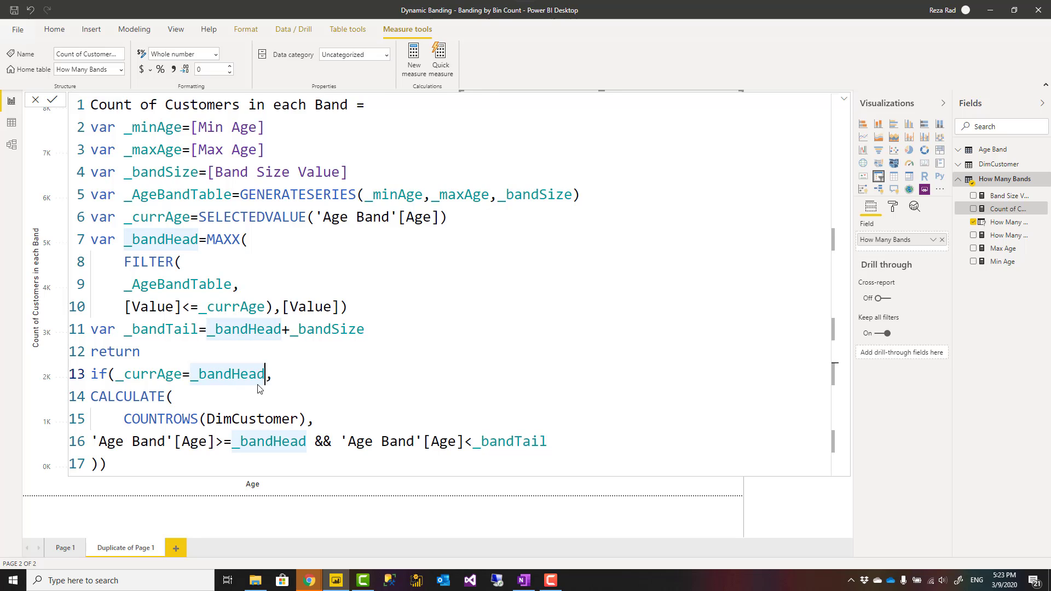
click(186, 396)
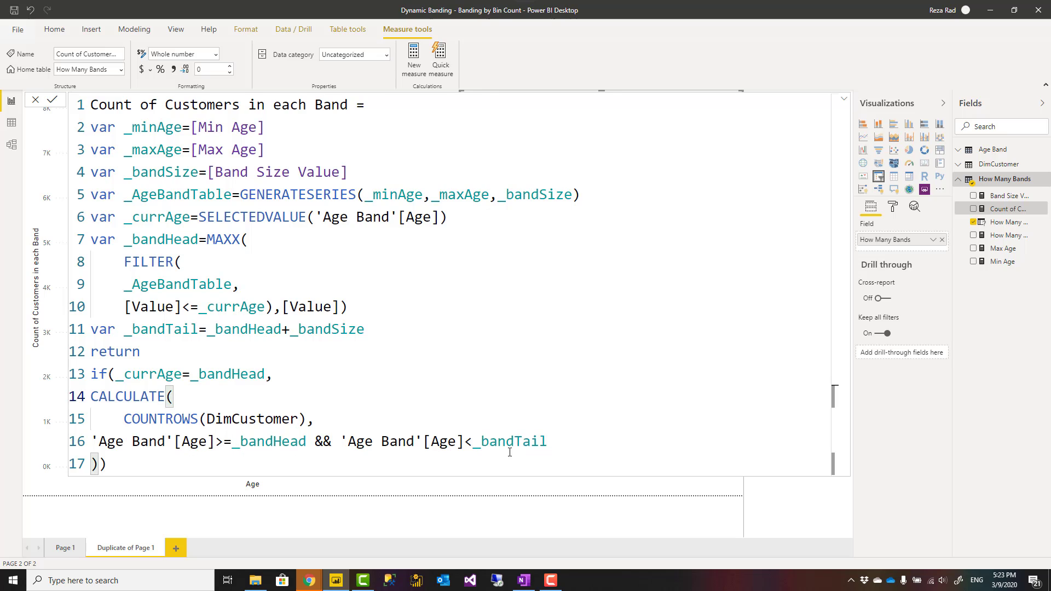
click(154, 464)
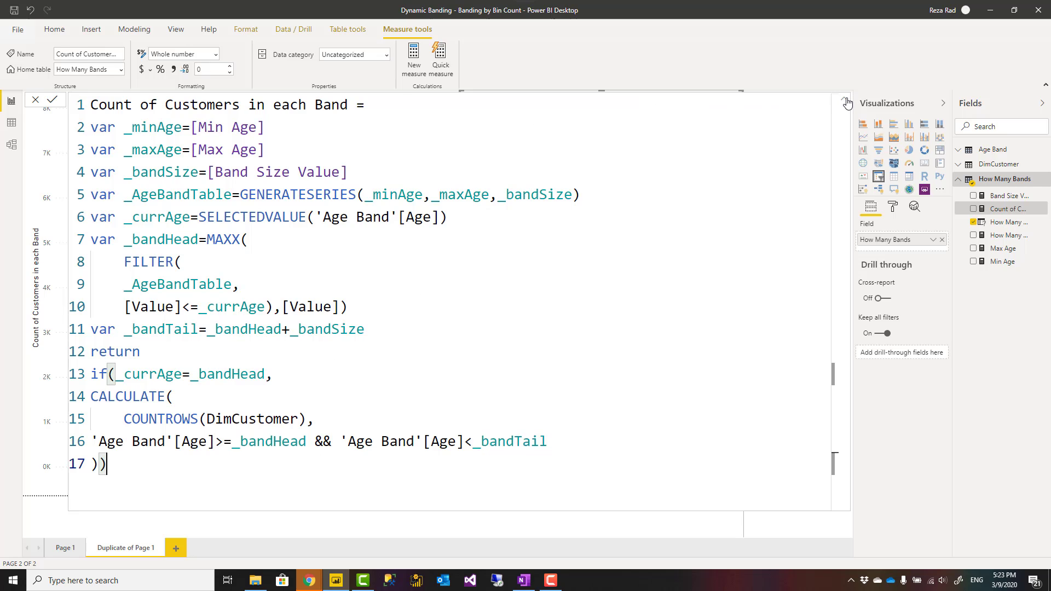
click(845, 100)
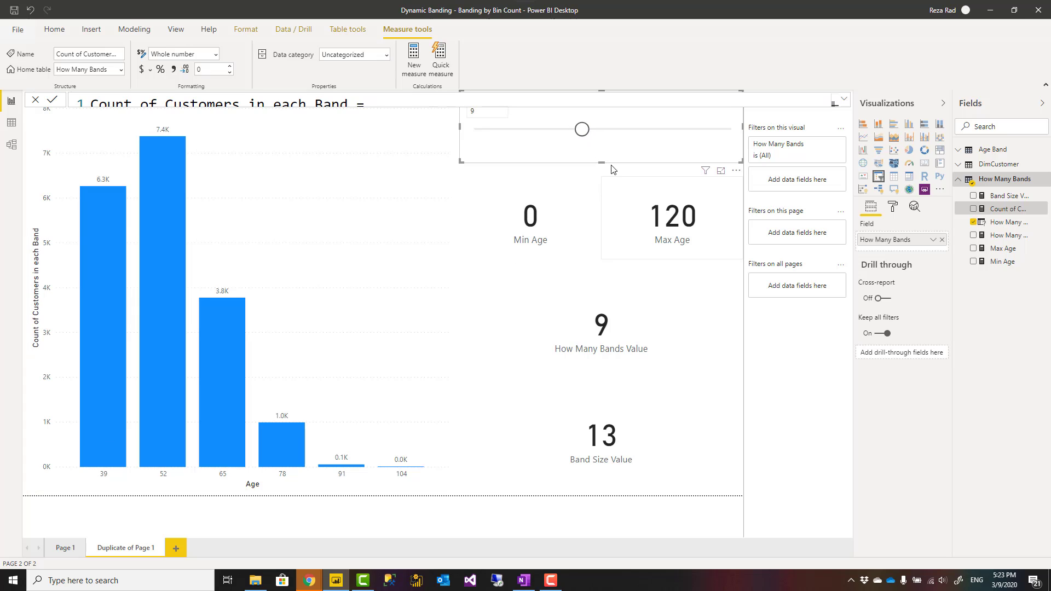
Set How Many Bands to 12, giving 10-year age bands that peak at 6.2K customers at 50.
drag(584, 134, 620, 137)
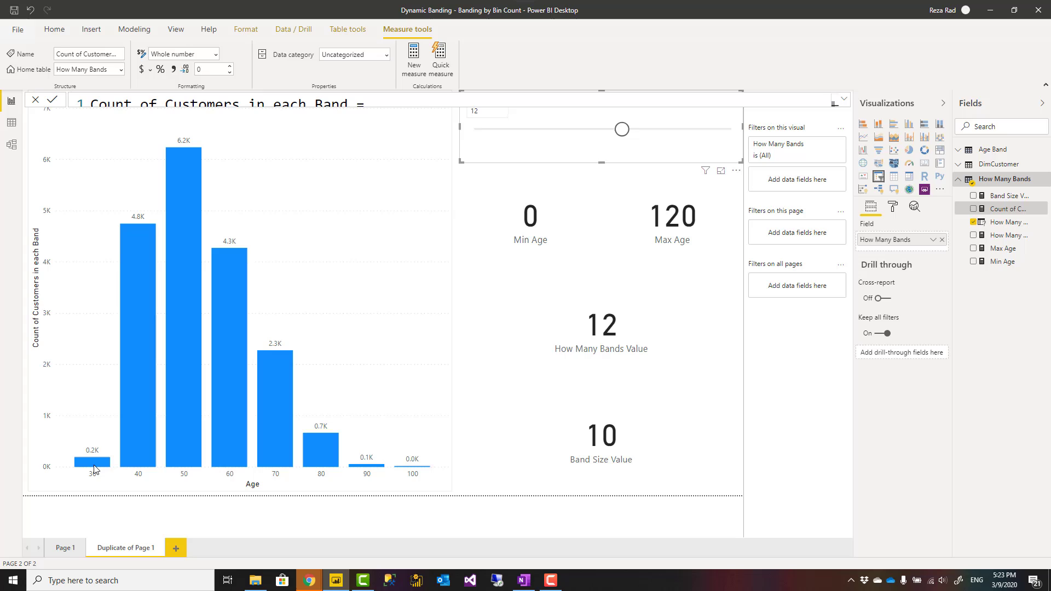
mouse_move(94, 469)
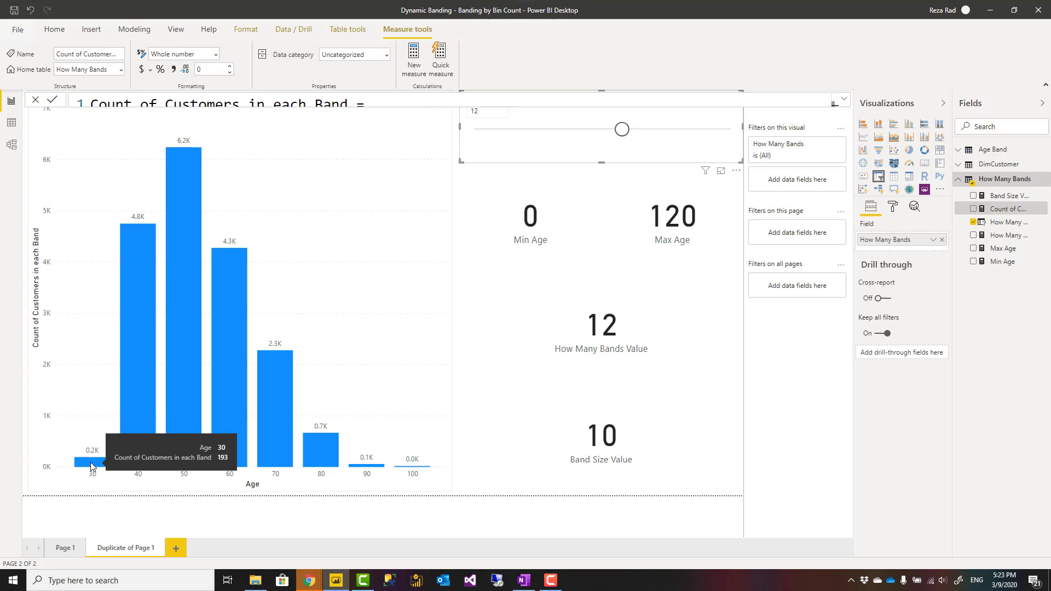
mouse_move(138, 441)
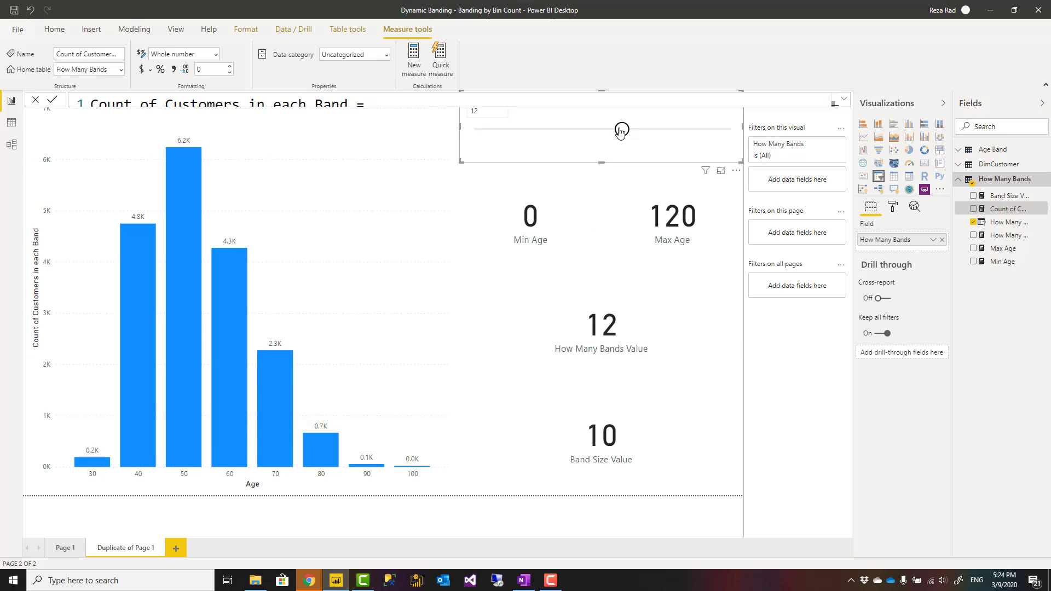
mouse_move(622, 129)
mouse_down()
mouse_move(703, 136)
mouse_move(532, 137)
mouse_move(621, 137)
mouse_up()
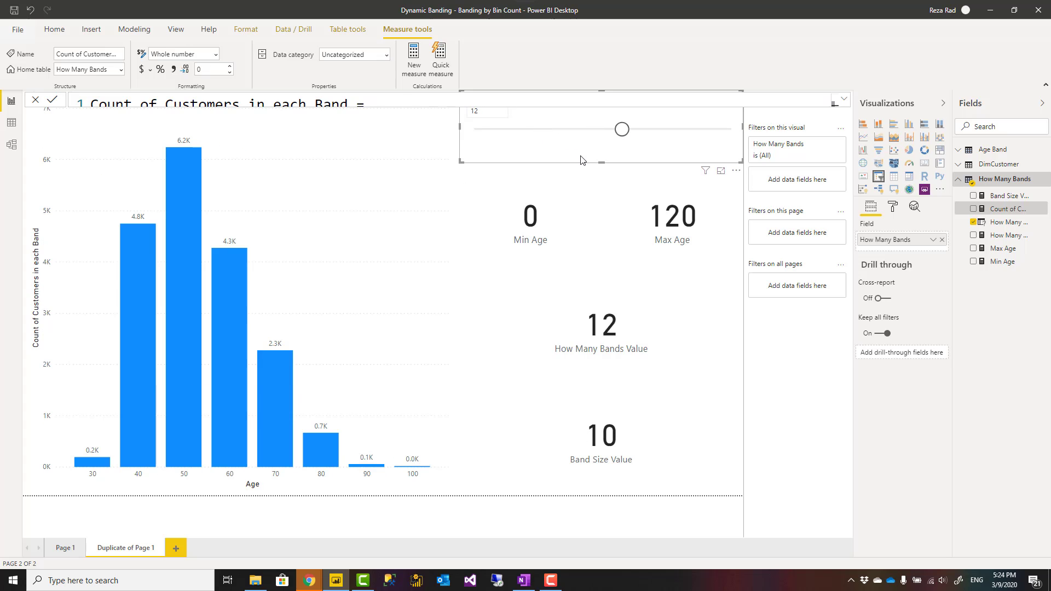